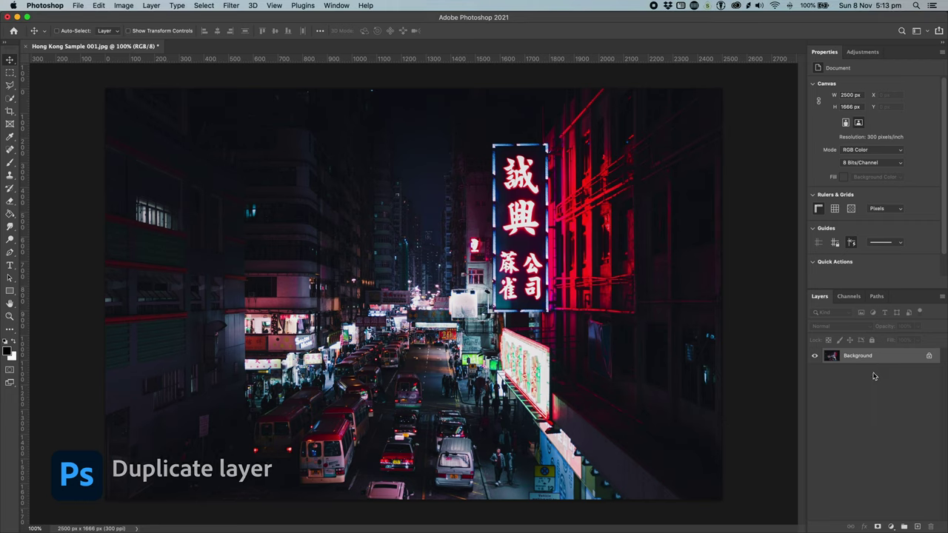
Step: Duplicate the photo onto a new layer named RED
{"action": "key", "text": "super+j"}
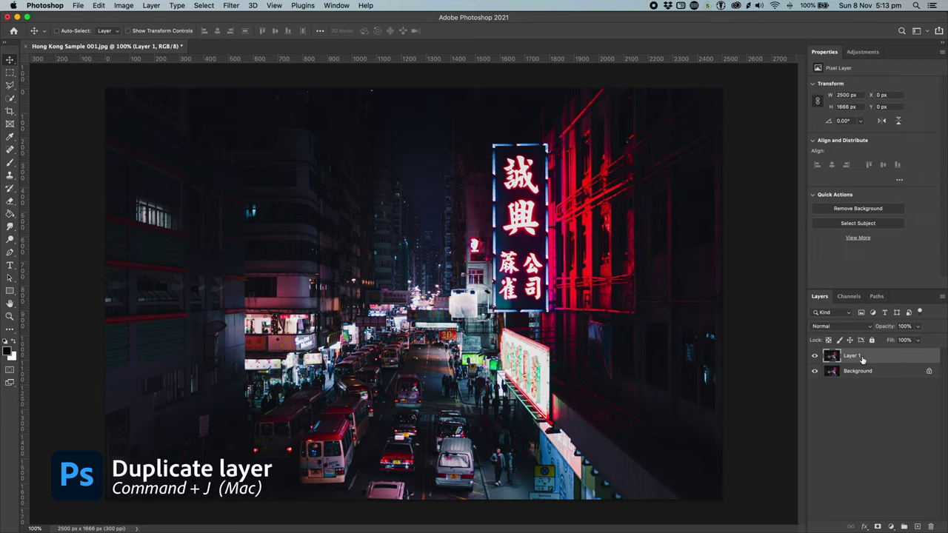
{"action": "double_click", "coordinate": [852, 355]}
{"action": "type", "text": "RED"}
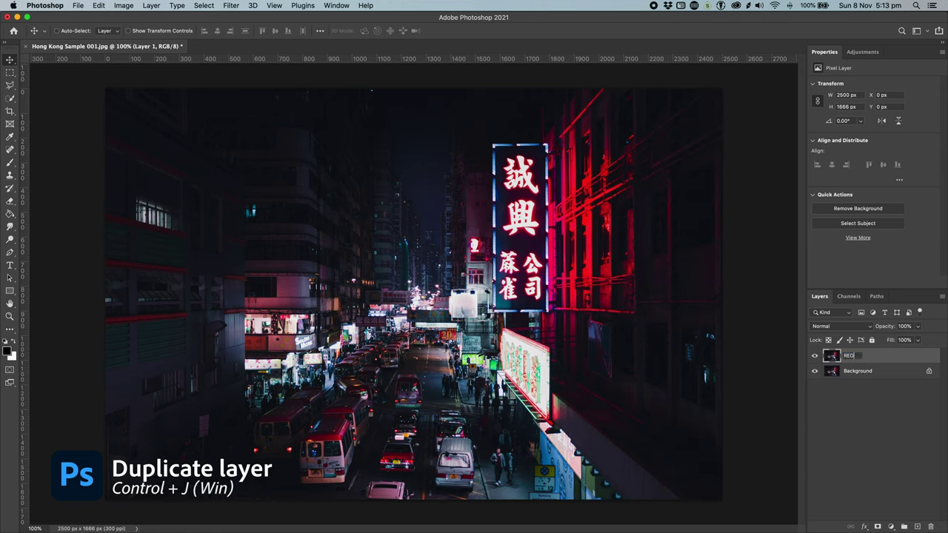
{"action": "key", "text": "Return"}
{"action": "left_click", "coordinate": [896, 452]}
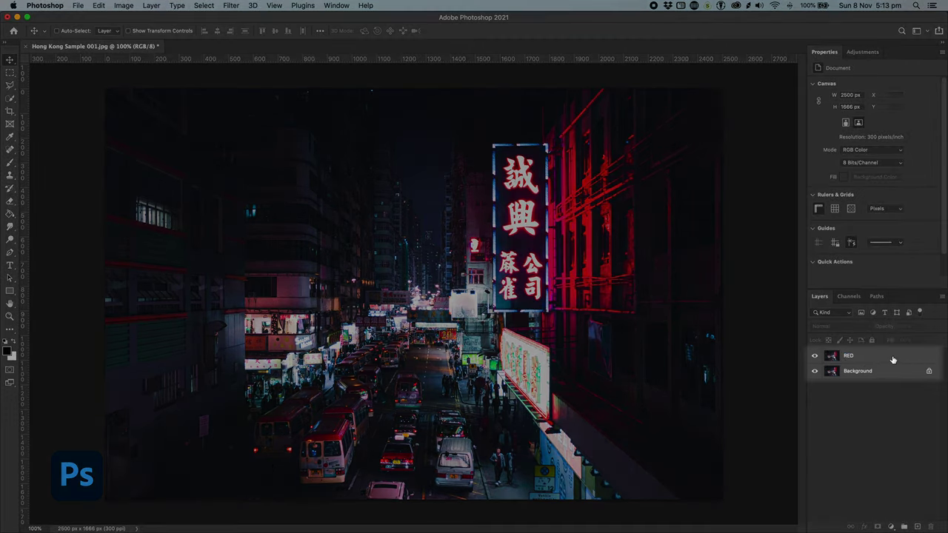
Step: Exclude the green channel from the RED layer's blending options
{"action": "double_click", "coordinate": [892, 360]}
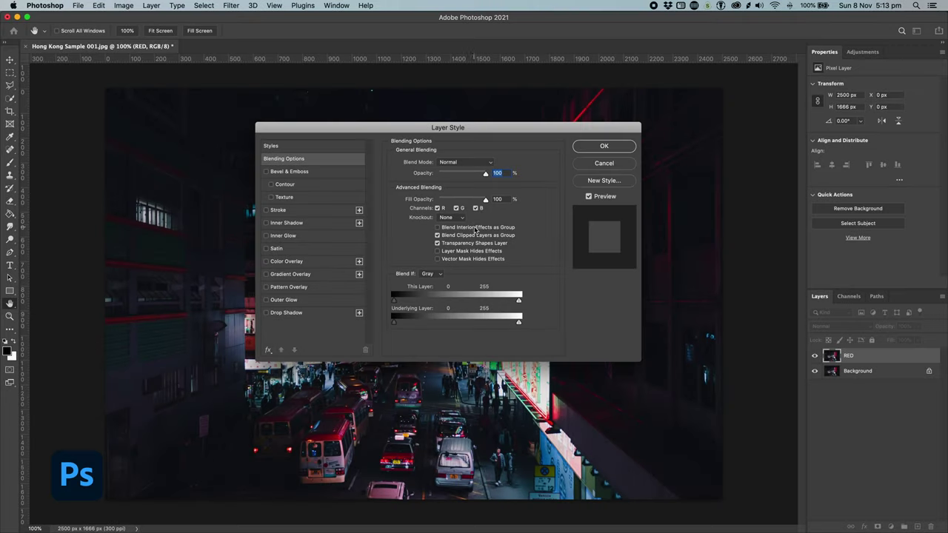
{"action": "left_click_drag", "start_coordinate": [495, 126], "coordinate": [792, 50]}
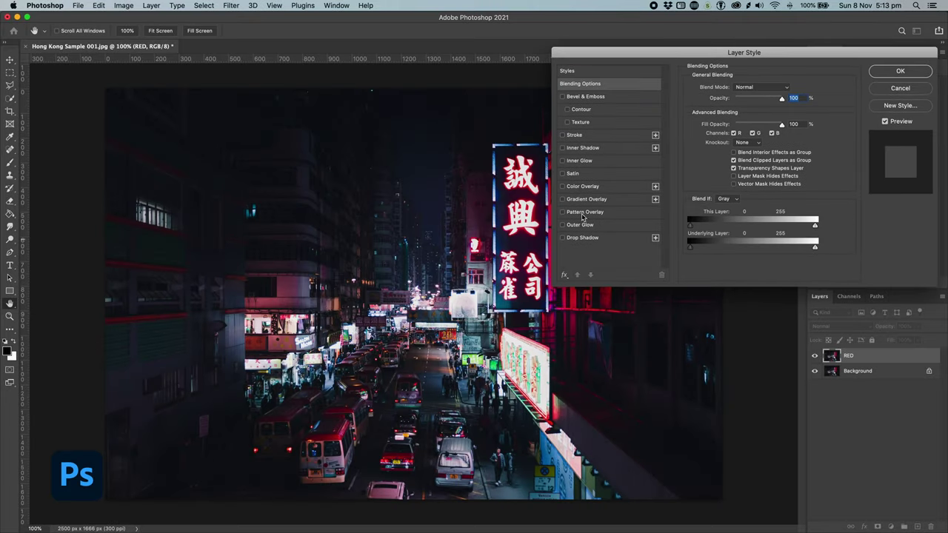
{"action": "left_click_drag", "start_coordinate": [674, 52], "coordinate": [345, 114]}
{"action": "left_click", "coordinate": [424, 196]}
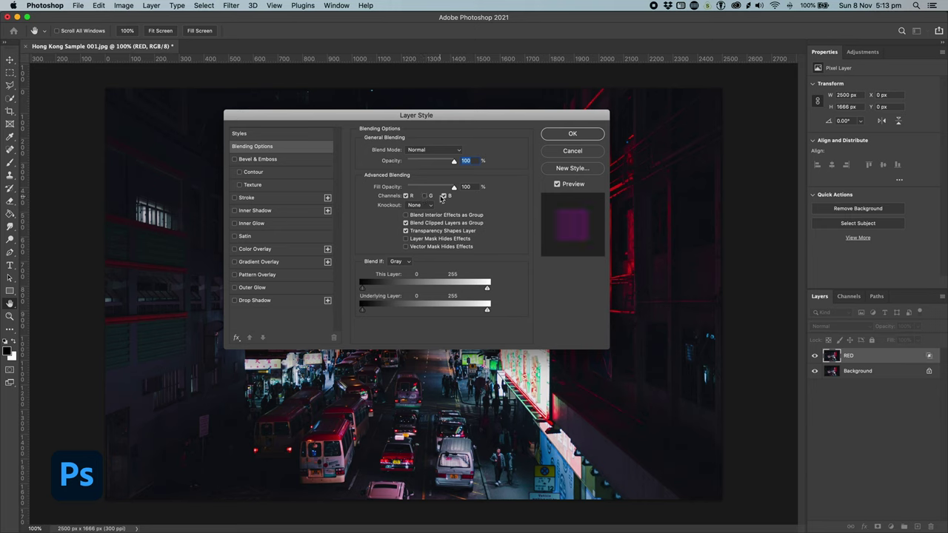
{"action": "left_click", "coordinate": [586, 136]}
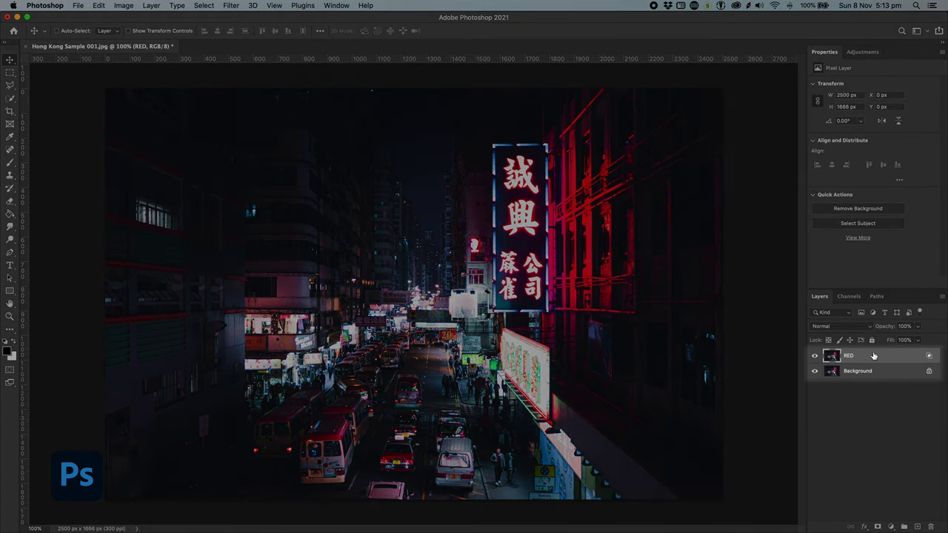
Step: Shift the RED layer 16 px left to create a red/cyan colour split
{"action": "key", "text": "Left"}
{"action": "key", "text": "Left"}
{"action": "key", "text": "Left"}
{"action": "key", "text": "Left"}
{"action": "key", "text": "Left"}
{"action": "key", "text": "Left"}
{"action": "key", "text": "Left"}
{"action": "key", "text": "Left"}
{"action": "key", "text": "Left"}
{"action": "key", "text": "Left"}
{"action": "key", "text": "Left"}
{"action": "key", "text": "Left"}
{"action": "key", "text": "Left"}
{"action": "key", "text": "Left"}
{"action": "key", "text": "Left"}
{"action": "key", "text": "Left"}
{"action": "key", "text": "Left"}
{"action": "key", "text": "Left"}
{"action": "key", "text": "Left"}
{"action": "key", "text": "Left"}
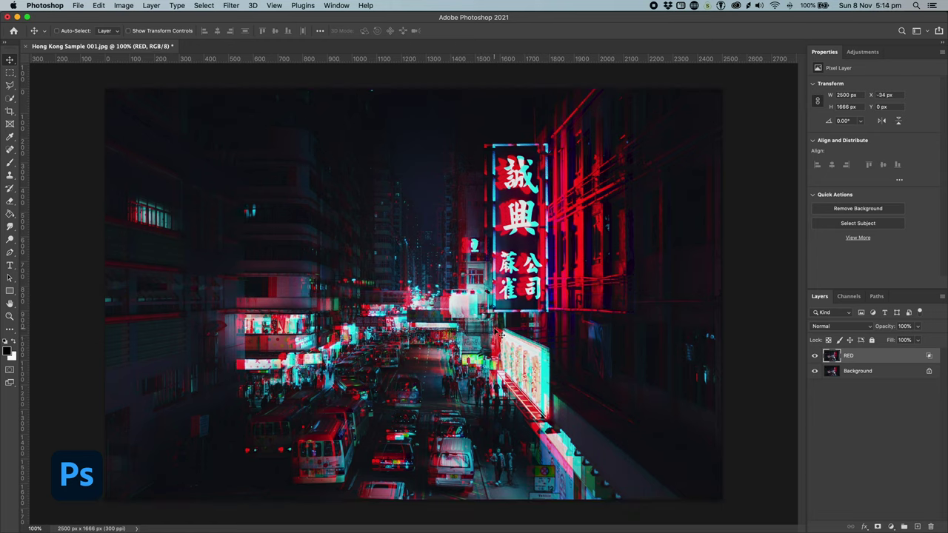
{"action": "key", "text": "ctrl+z"}
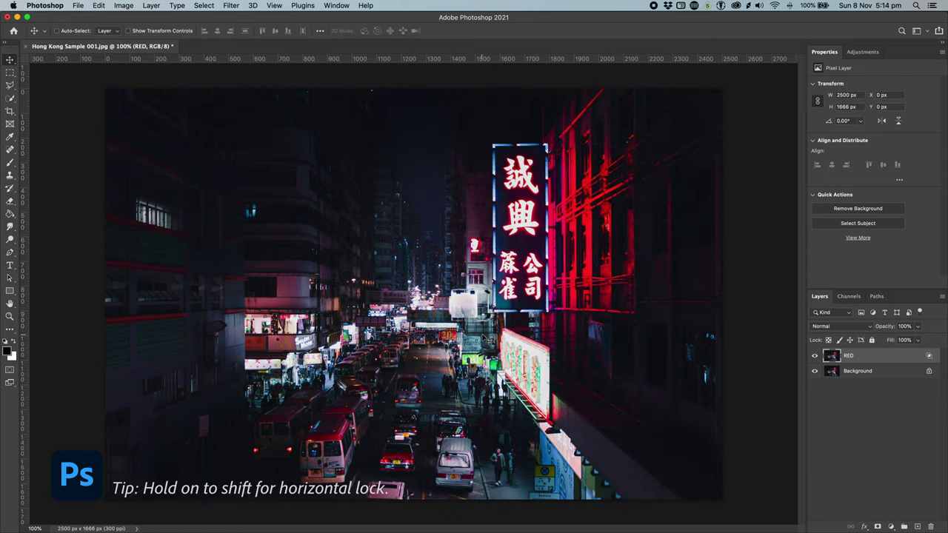
{"action": "left_click_drag", "start_coordinate": [497, 302], "coordinate": [477, 315]}
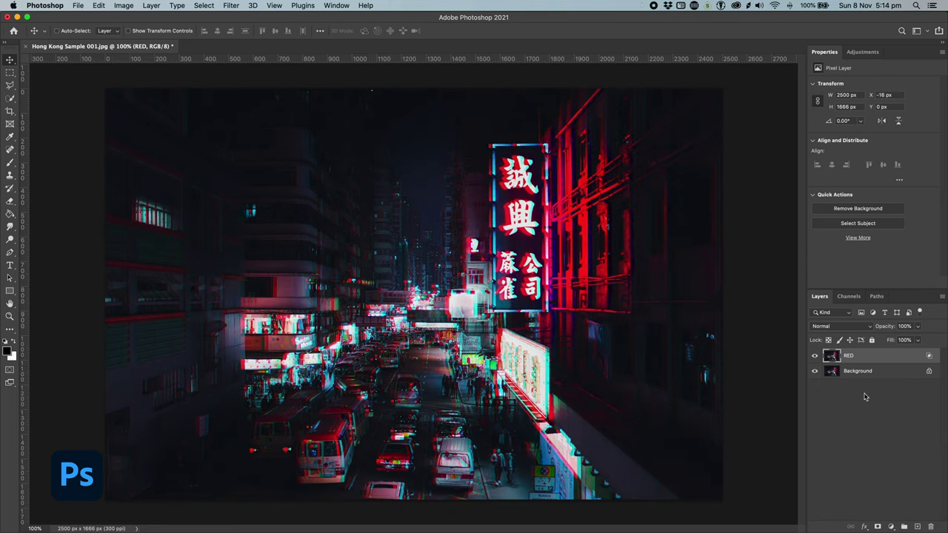
Step: Hide RED and duplicate Background as a new layer named BLUE
{"action": "left_click", "coordinate": [815, 358]}
{"action": "left_click", "coordinate": [871, 374]}
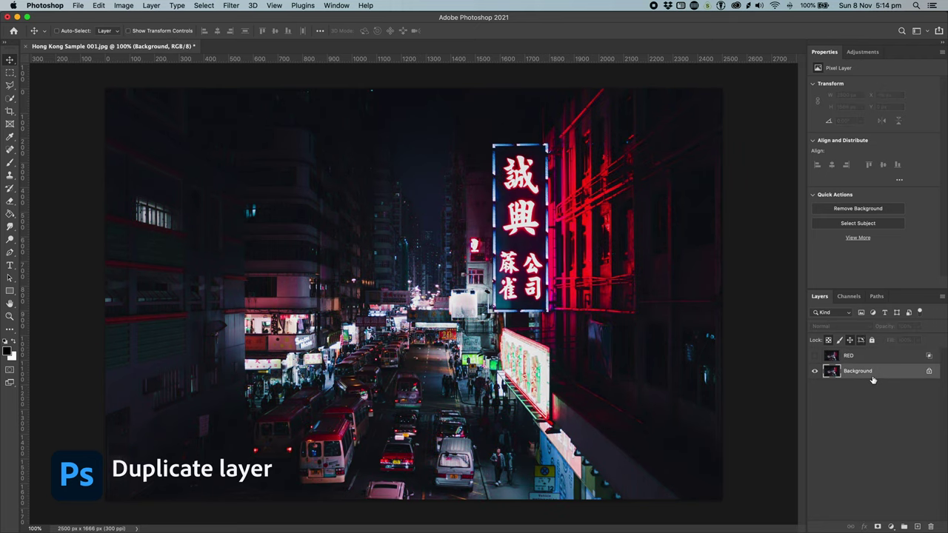
{"action": "key", "text": "super+j"}
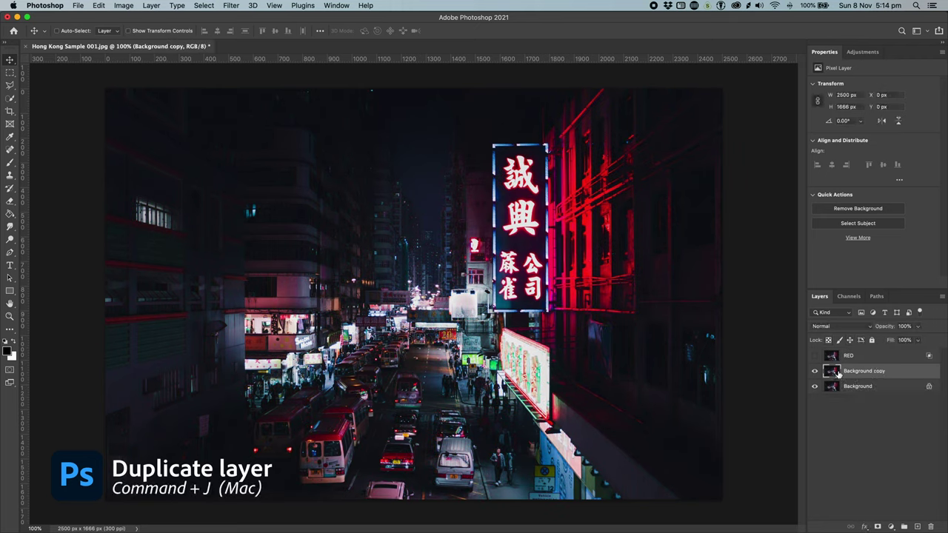
{"action": "double_click", "coordinate": [855, 371]}
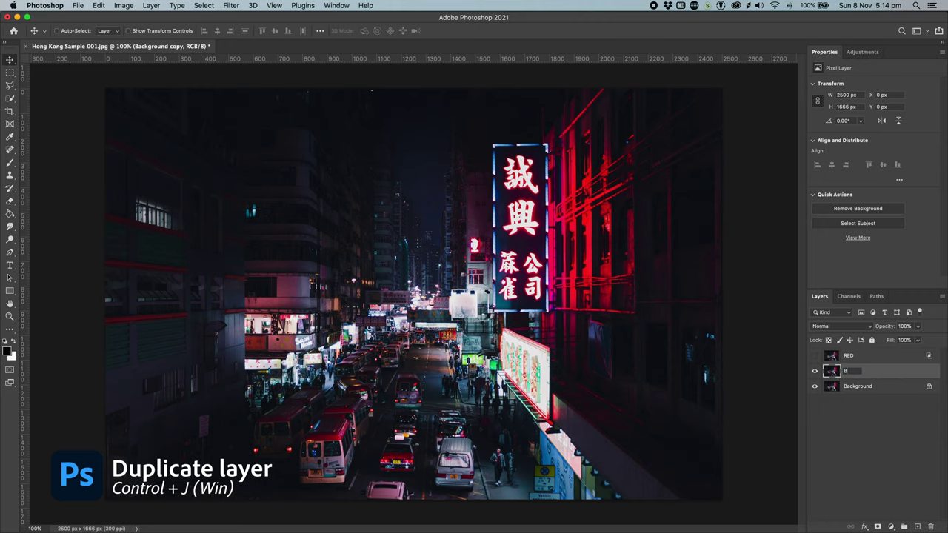
{"action": "key", "text": "Return"}
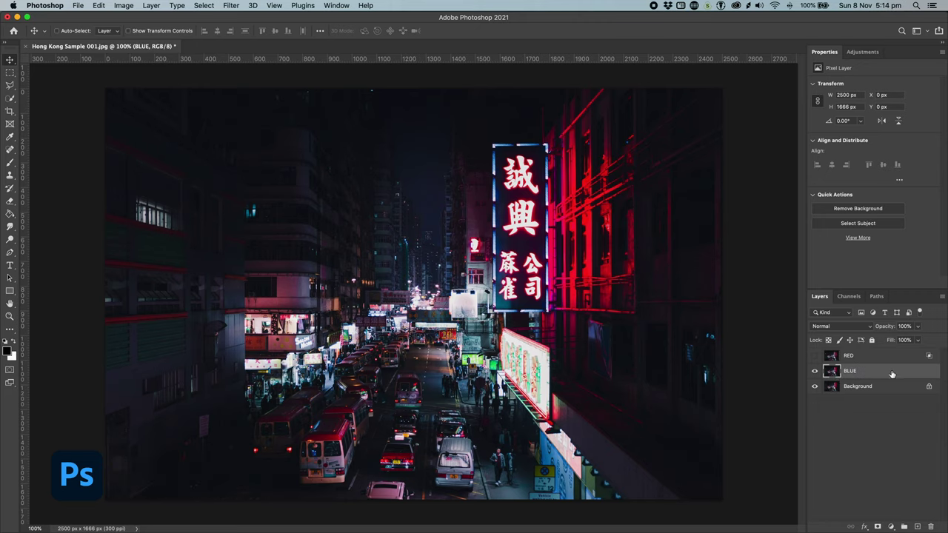
Step: Exclude green and red channels from BLUE, shift it right, and show RED again
{"action": "double_click", "coordinate": [892, 374]}
{"action": "left_click", "coordinate": [425, 196]}
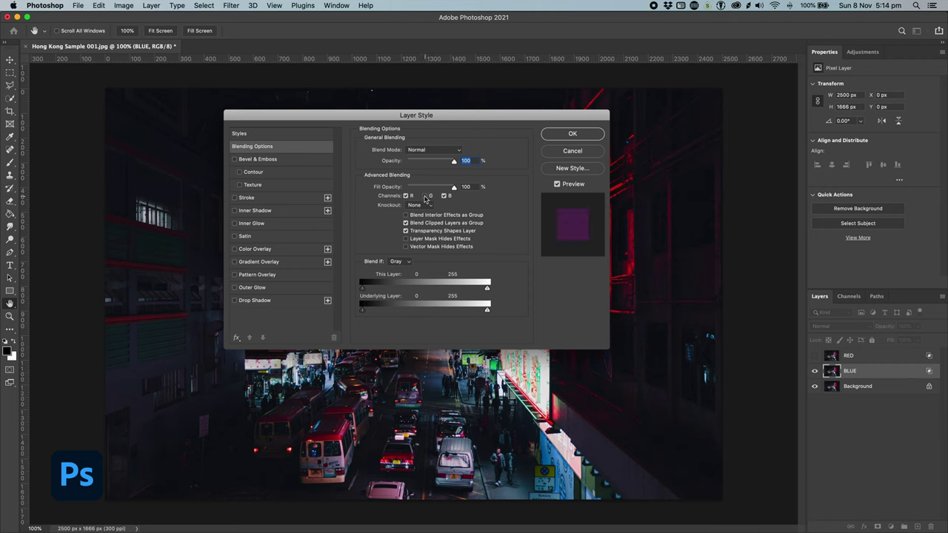
{"action": "left_click", "coordinate": [407, 196]}
{"action": "left_click", "coordinate": [567, 135]}
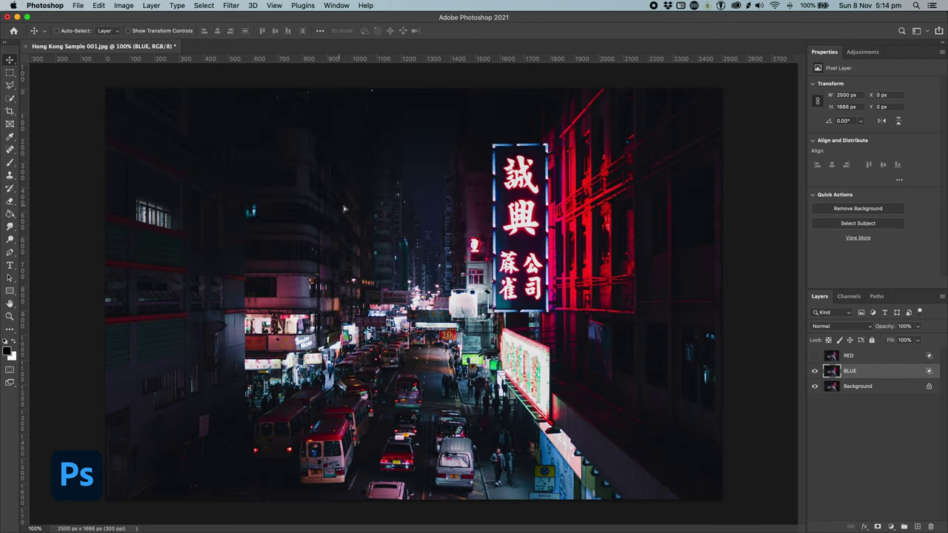
{"action": "left_click_drag", "start_coordinate": [340, 209], "coordinate": [349, 208]}
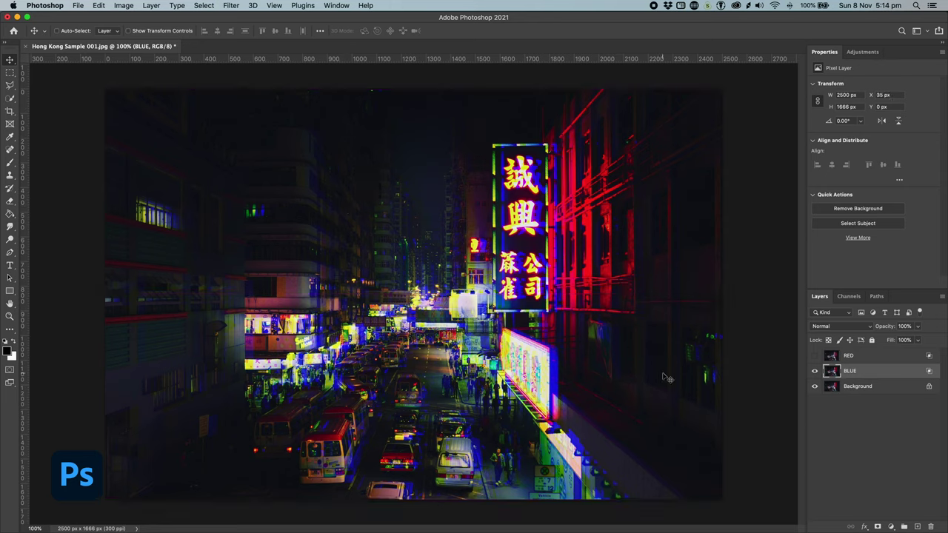
{"action": "left_click", "coordinate": [815, 356]}
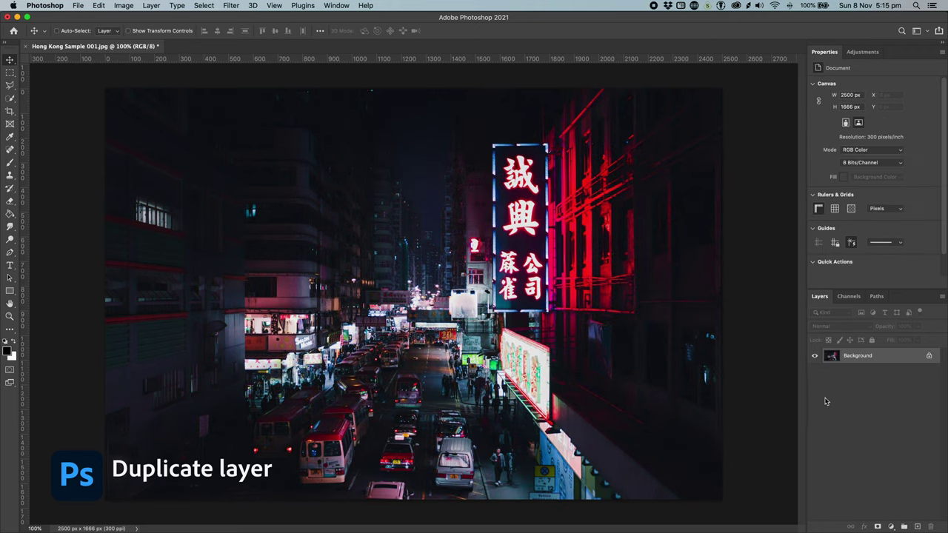
Step: Duplicate the photo as a layer named WAVE and target only its Red channel
{"action": "key", "text": "super+j"}
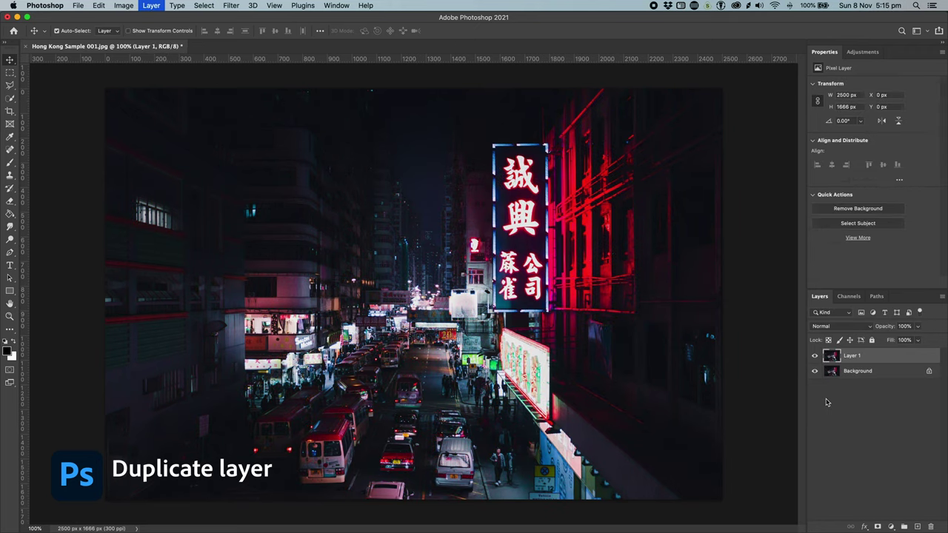
{"action": "double_click", "coordinate": [852, 356]}
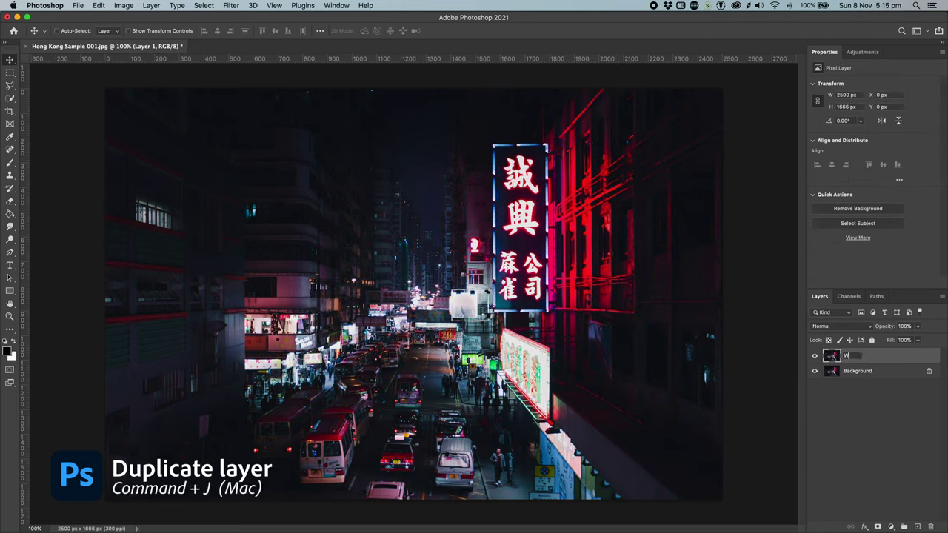
{"action": "type", "text": "WAVE"}
{"action": "key", "text": "Return"}
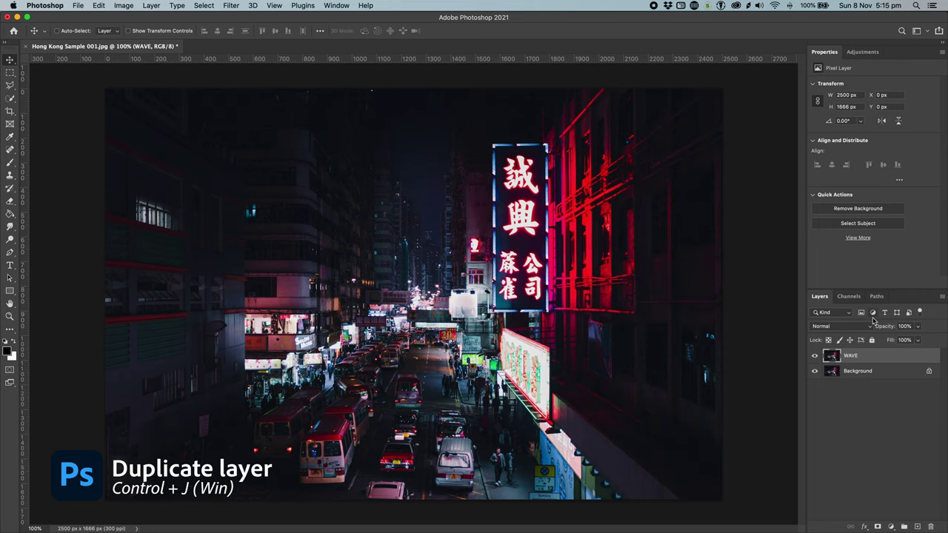
{"action": "left_click", "coordinate": [852, 298]}
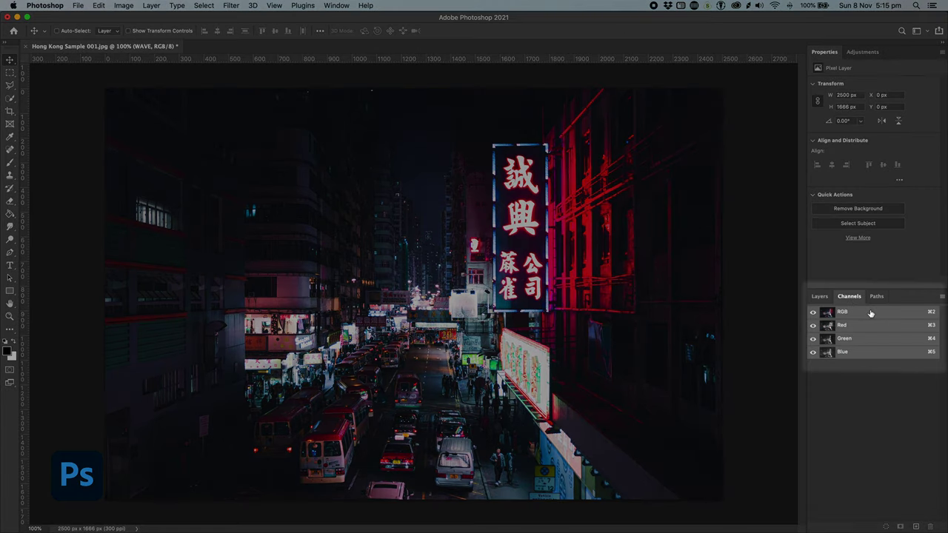
{"action": "left_click", "coordinate": [859, 329]}
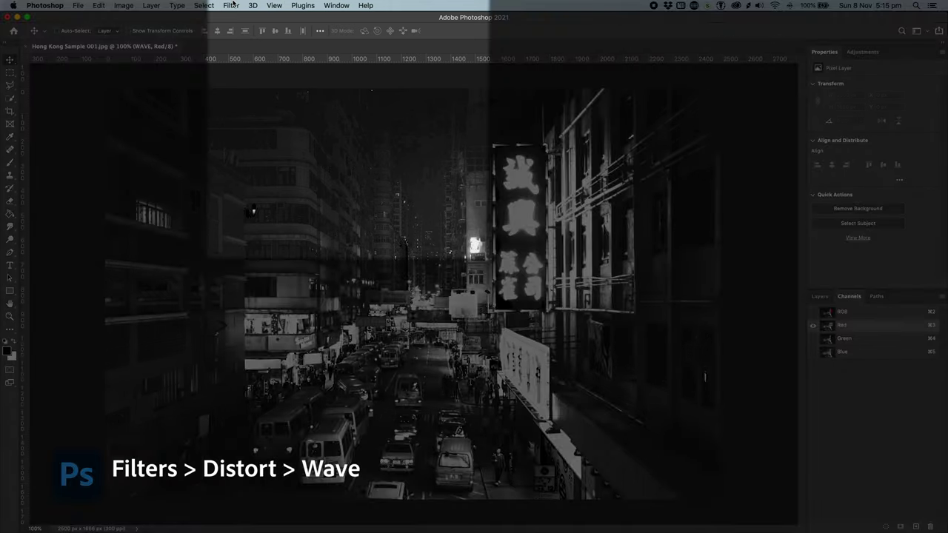
Step: Bring up Filter > Distort > Wave and settle on the Square wave type
{"action": "left_click", "coordinate": [231, 5]}
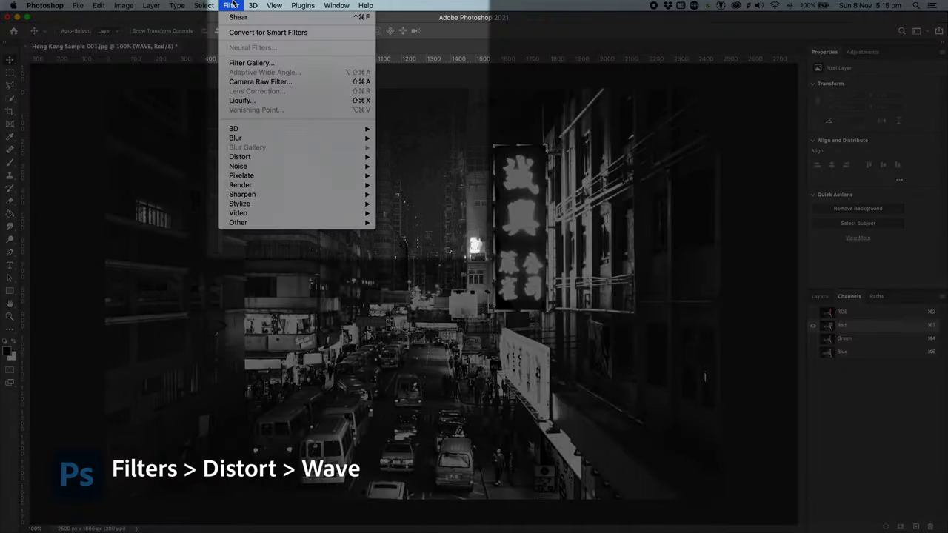
{"action": "mouse_move", "coordinate": [289, 156]}
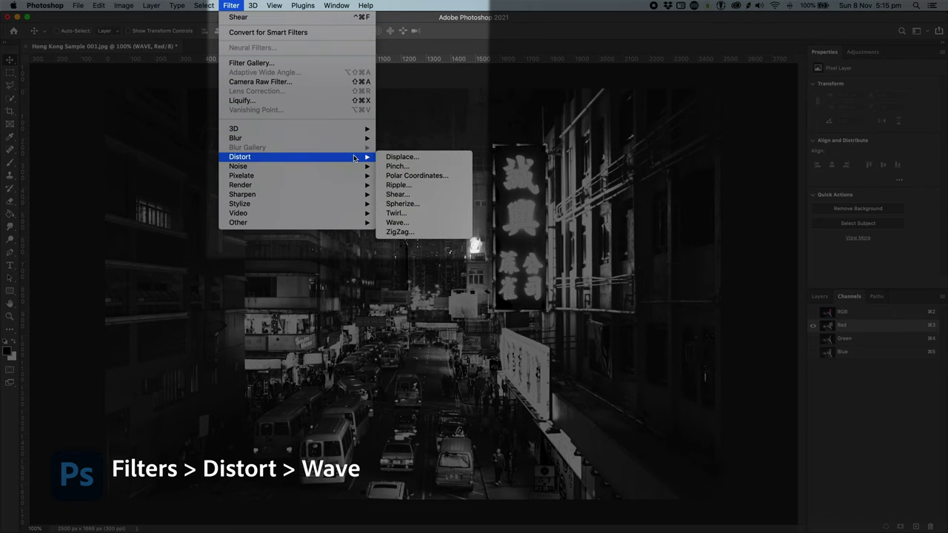
{"action": "left_click", "coordinate": [406, 222]}
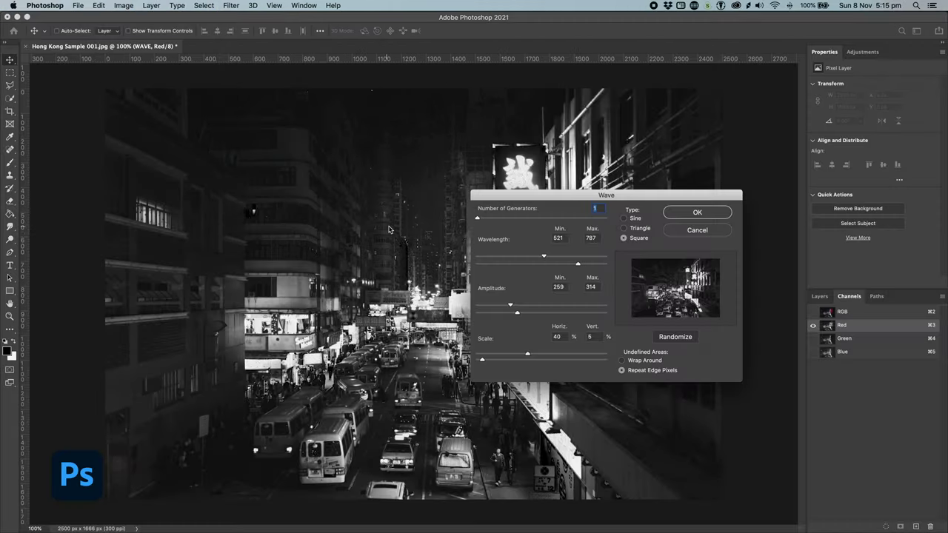
{"action": "left_click_drag", "start_coordinate": [543, 204], "coordinate": [568, 145]}
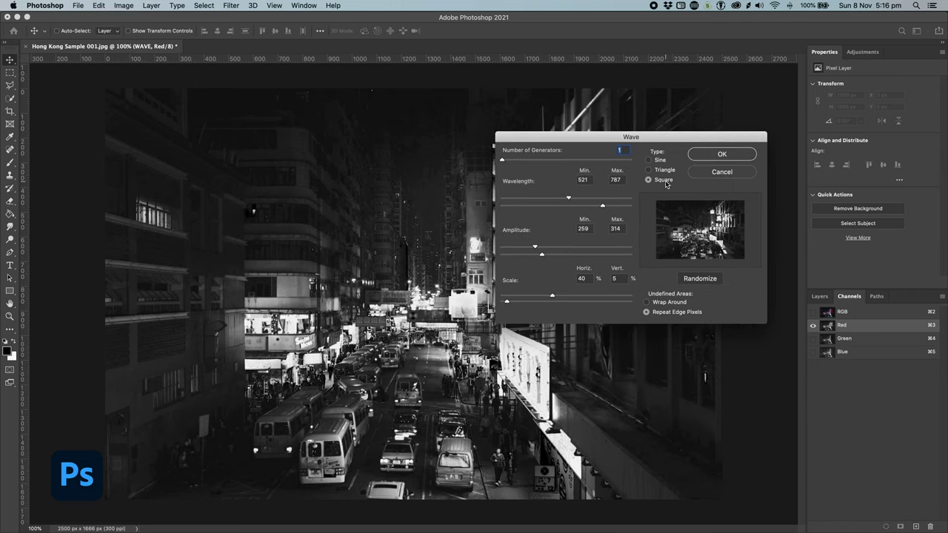
{"action": "left_click", "coordinate": [664, 171]}
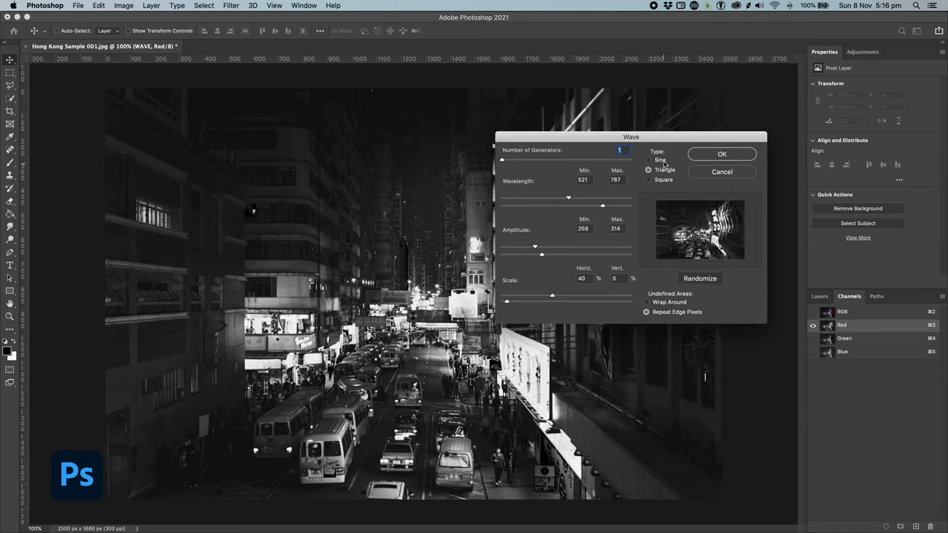
{"action": "left_click", "coordinate": [664, 163]}
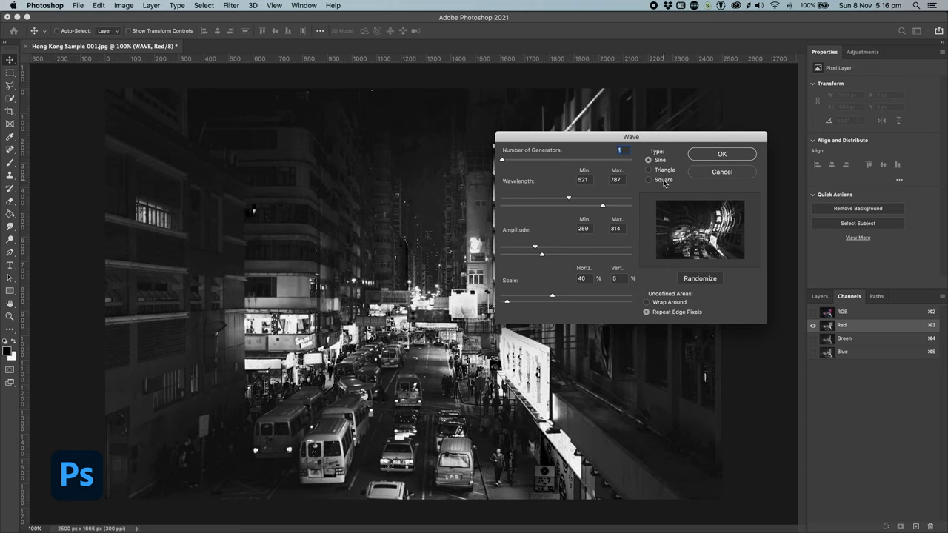
{"action": "left_click", "coordinate": [663, 181]}
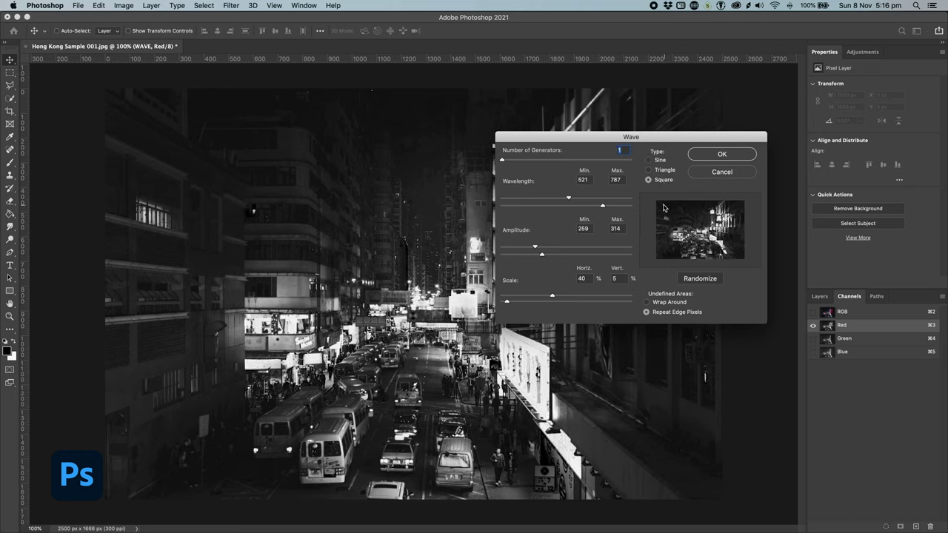
{"action": "left_click_drag", "start_coordinate": [503, 162], "coordinate": [501, 172]}
Step: Set wavelength 521–787, amplitude 116–117, and Wrap Around for undefined areas
{"action": "left_click_drag", "start_coordinate": [555, 200], "coordinate": [587, 198]}
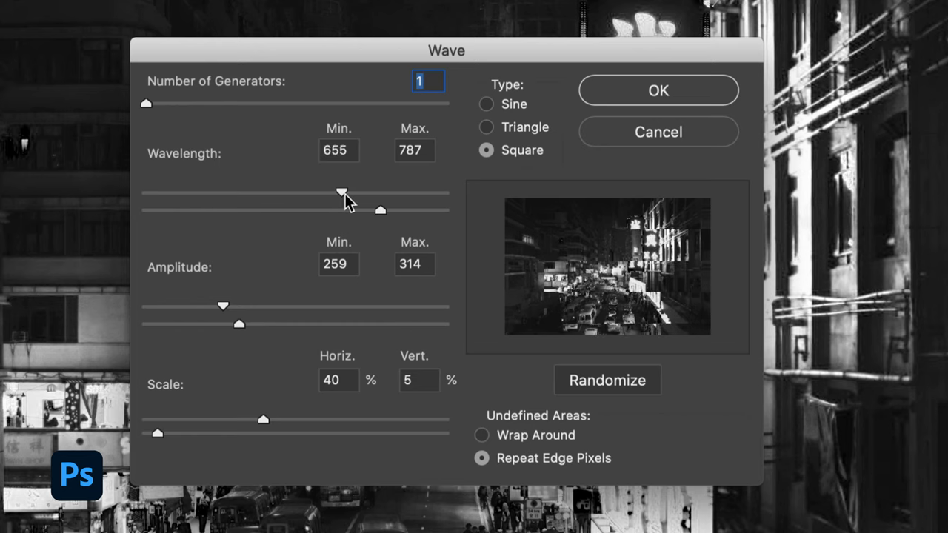
{"action": "left_click_drag", "start_coordinate": [344, 193], "coordinate": [303, 197]}
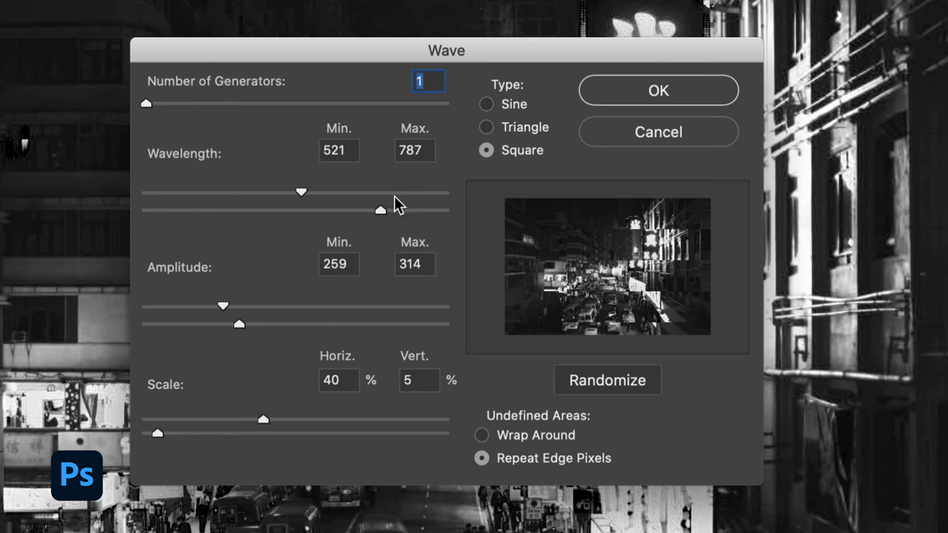
{"action": "left_click_drag", "start_coordinate": [554, 46], "coordinate": [653, 39]}
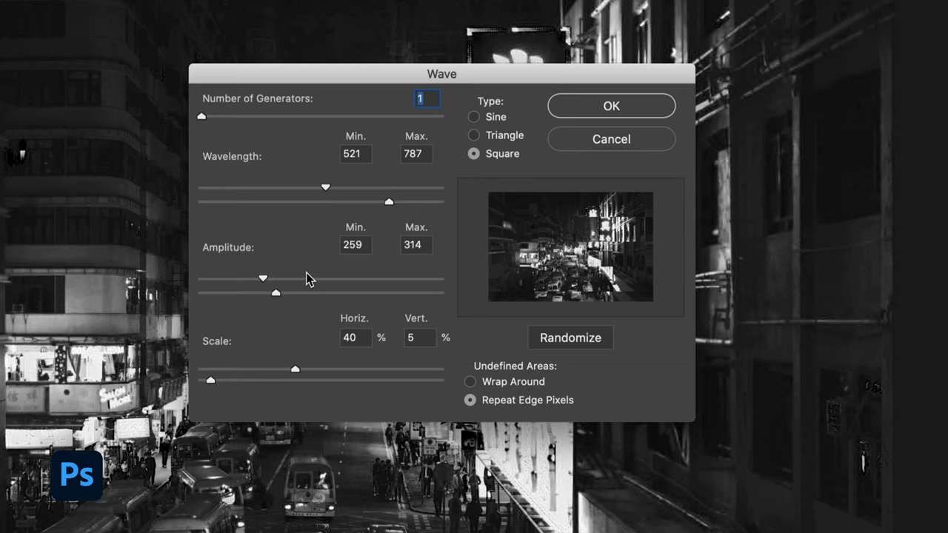
{"action": "left_click_drag", "start_coordinate": [308, 279], "coordinate": [274, 279]}
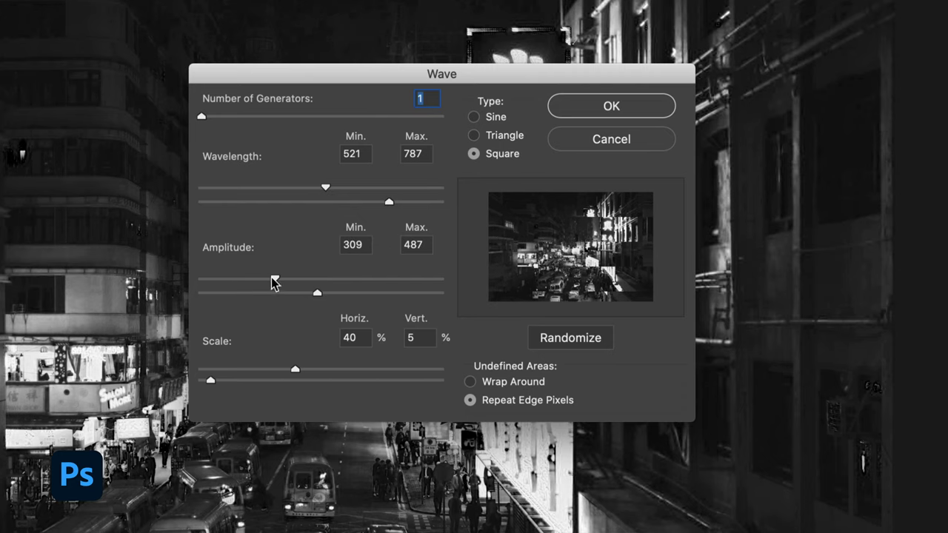
{"action": "left_click_drag", "start_coordinate": [274, 280], "coordinate": [228, 311]}
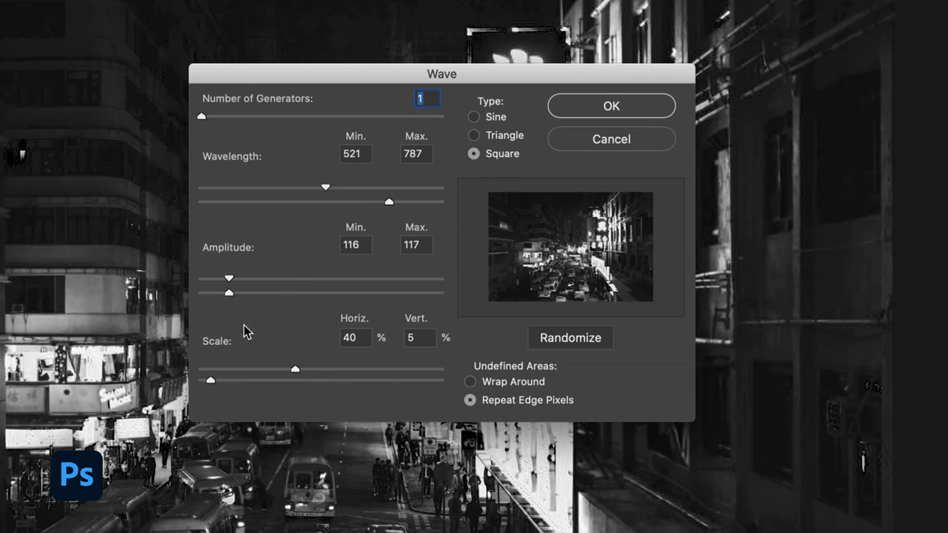
{"action": "left_click", "coordinate": [516, 386]}
Step: Apply the Square wave to the Red channel, restore all RGB channels, and select Background
{"action": "left_click", "coordinate": [525, 401]}
{"action": "left_click", "coordinate": [612, 110]}
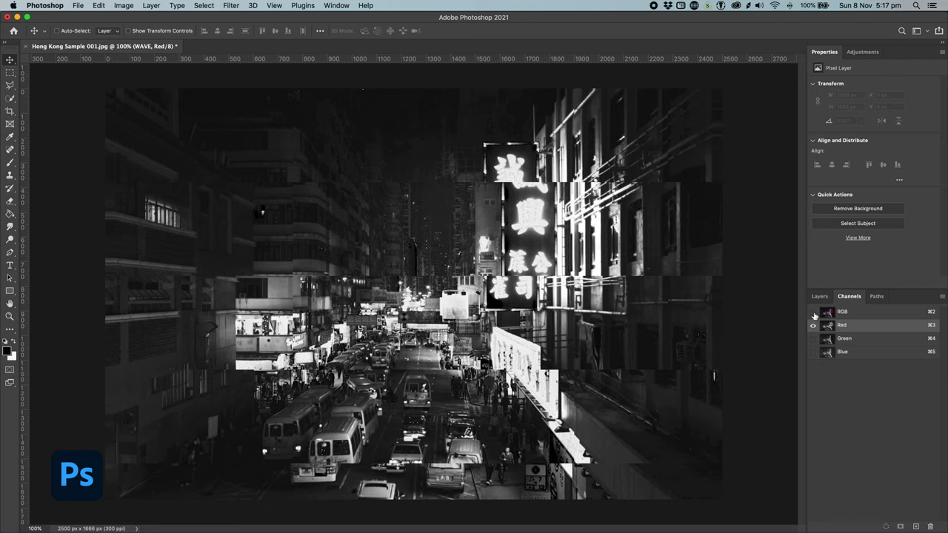
{"action": "left_click", "coordinate": [814, 312]}
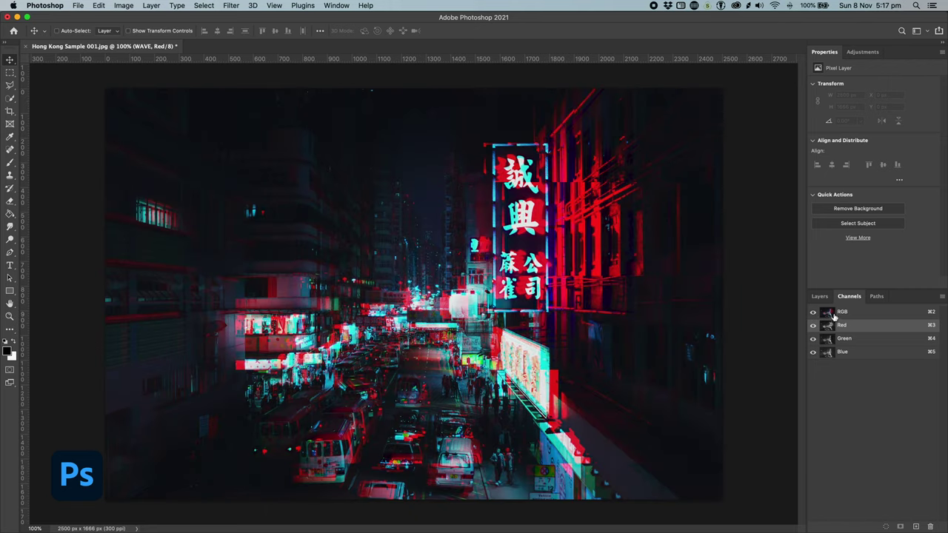
{"action": "left_click", "coordinate": [822, 296]}
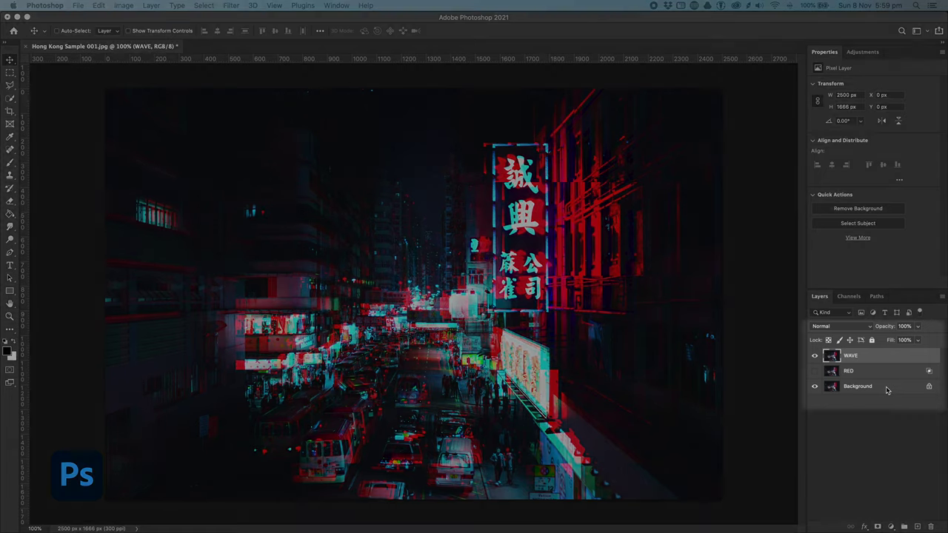
{"action": "left_click", "coordinate": [886, 389]}
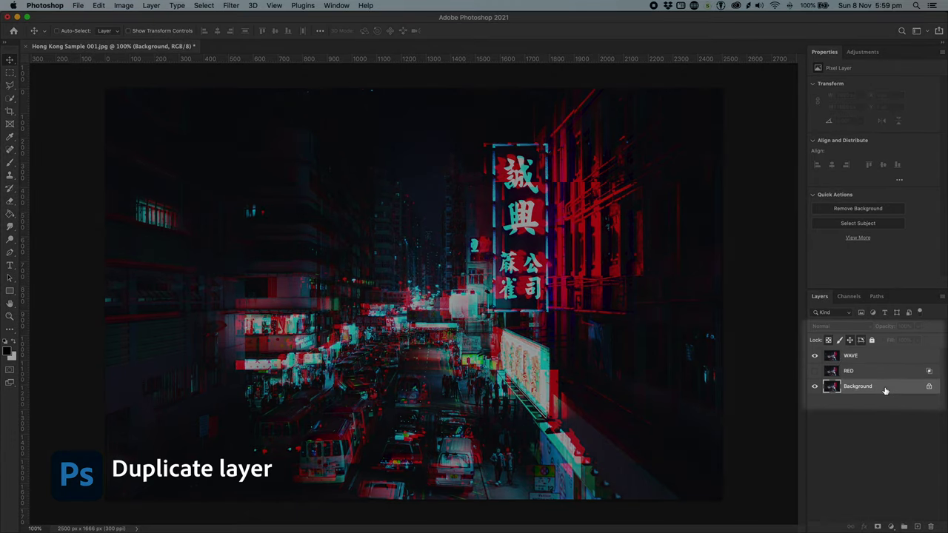
Step: Duplicate Background as SCAN LINES at the top of the stack and bring up the Filter Gallery
{"action": "key", "text": "super+j"}
{"action": "double_click", "coordinate": [877, 387]}
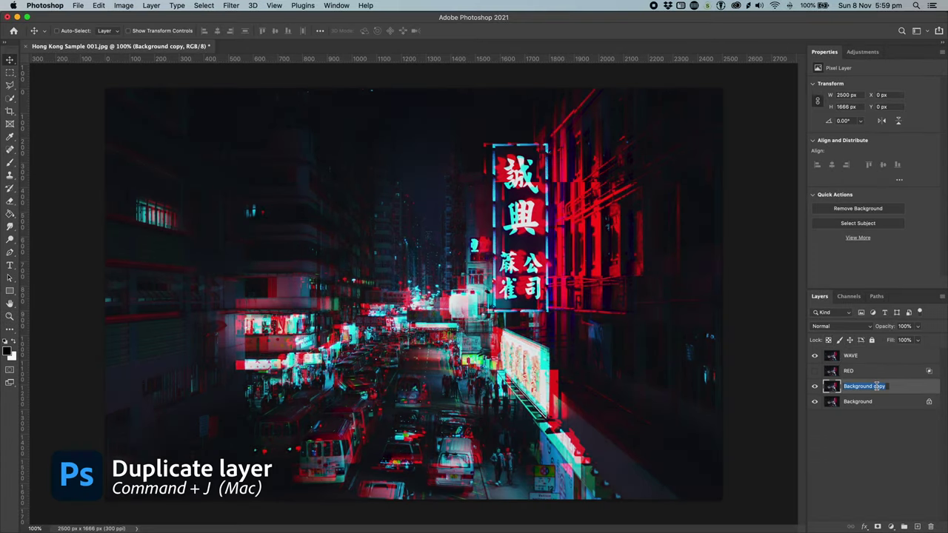
{"action": "type", "text": "sc"}
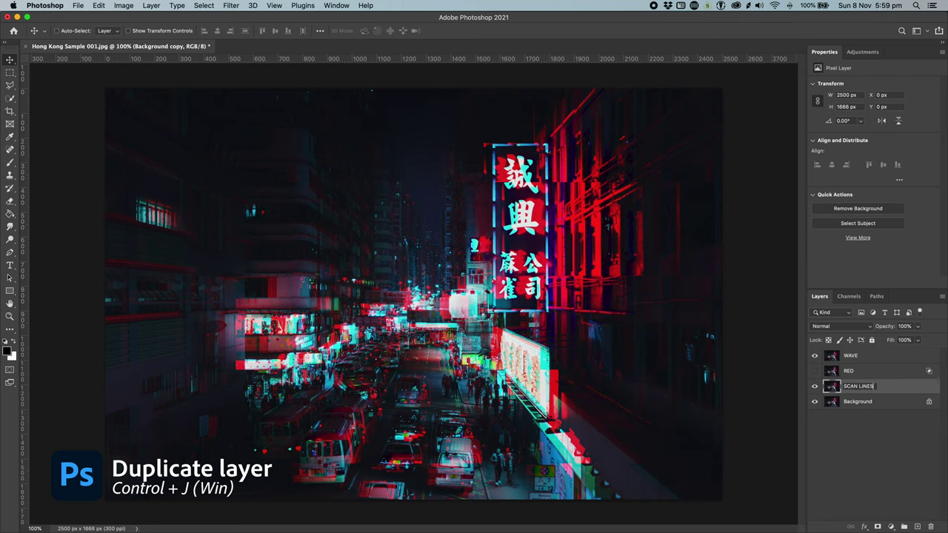
{"action": "key", "text": "Return"}
{"action": "left_click_drag", "start_coordinate": [863, 392], "coordinate": [884, 354]}
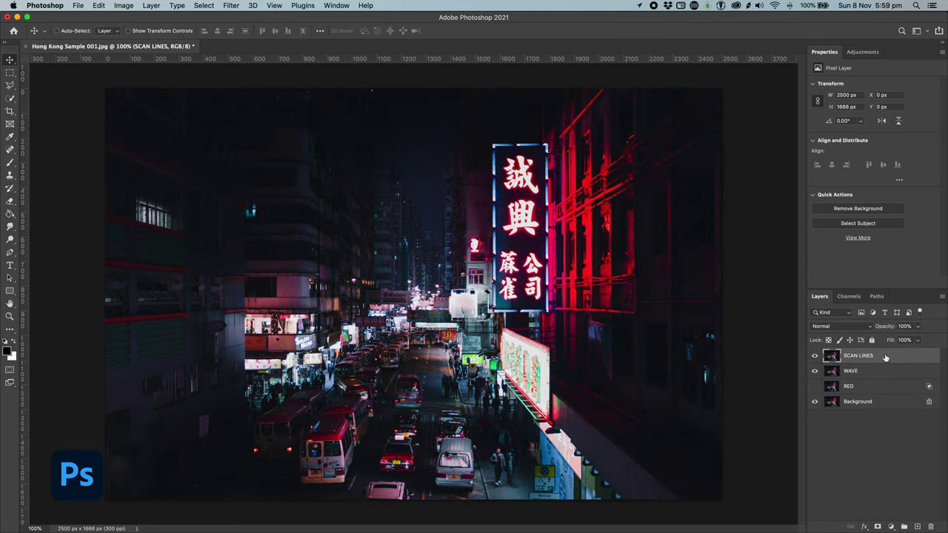
{"action": "left_click", "coordinate": [815, 356]}
{"action": "left_click", "coordinate": [816, 356]}
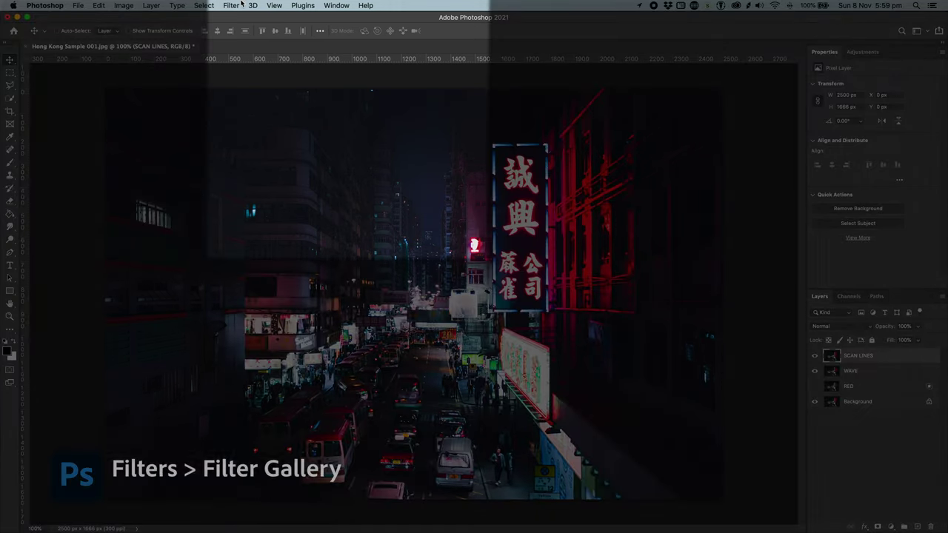
{"action": "left_click", "coordinate": [232, 5]}
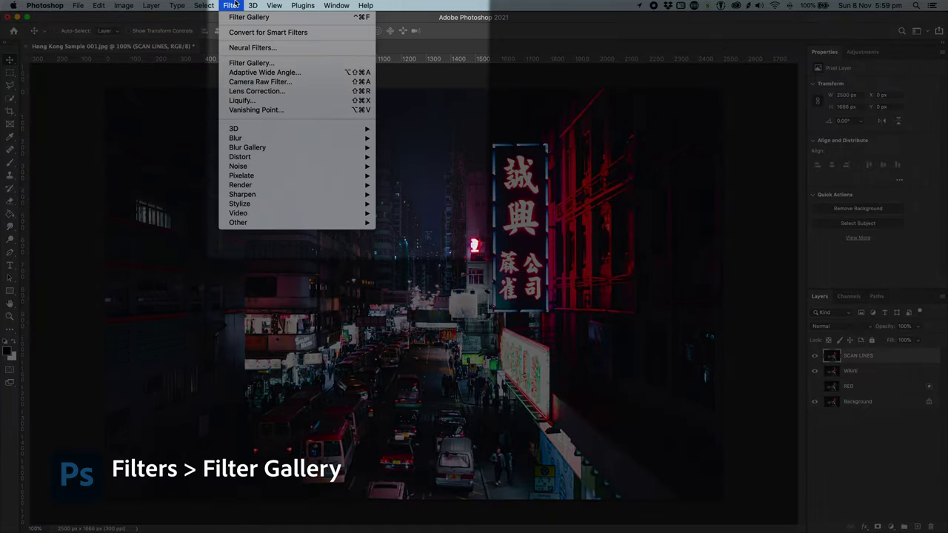
{"action": "left_click", "coordinate": [254, 64]}
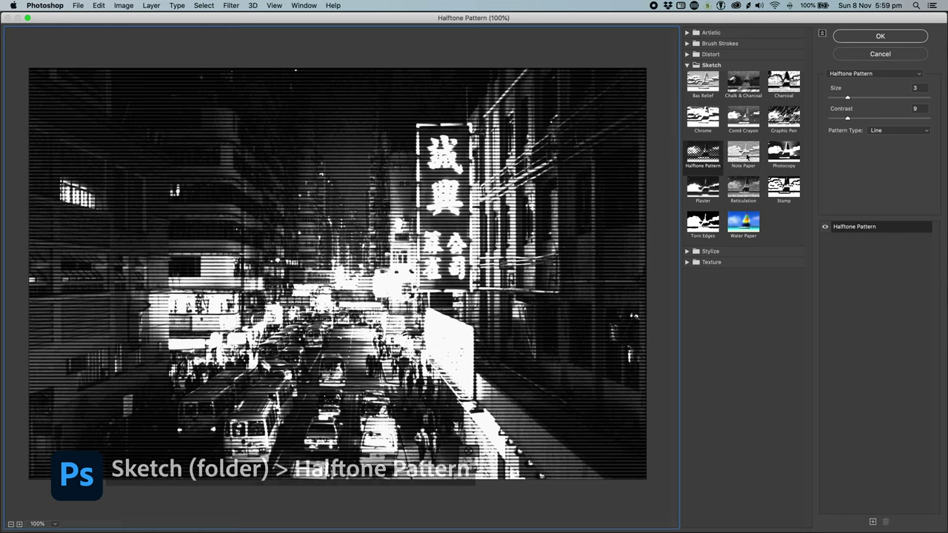
Step: Apply a Line-type Halftone Pattern with size 3 and contrast 7 to SCAN LINES
{"action": "left_click", "coordinate": [898, 131]}
{"action": "left_click", "coordinate": [893, 144]}
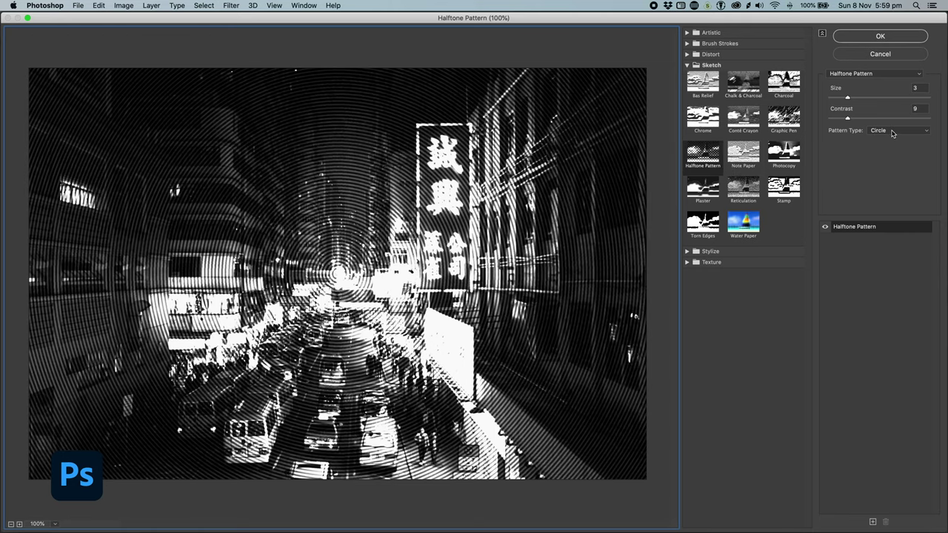
{"action": "left_click", "coordinate": [893, 131]}
{"action": "left_click", "coordinate": [889, 146]}
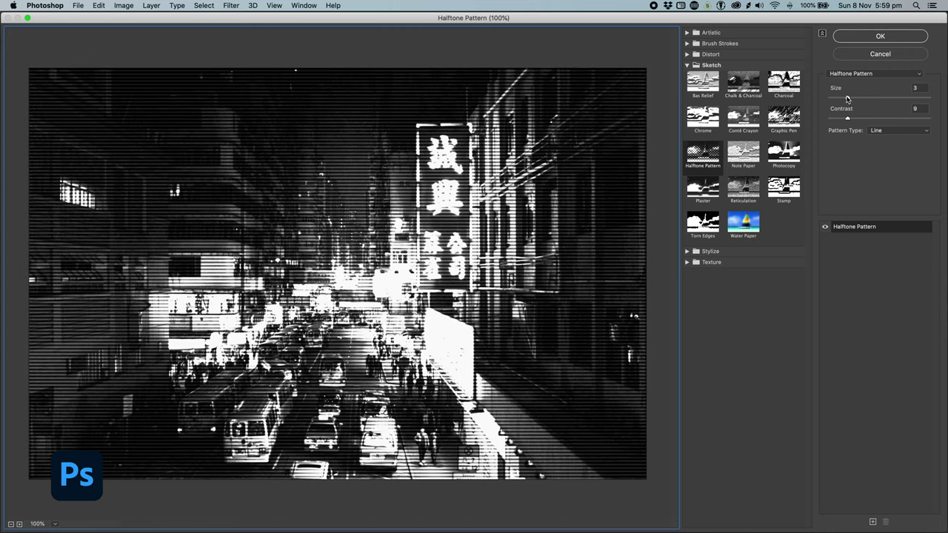
{"action": "left_click_drag", "start_coordinate": [847, 98], "coordinate": [833, 98]}
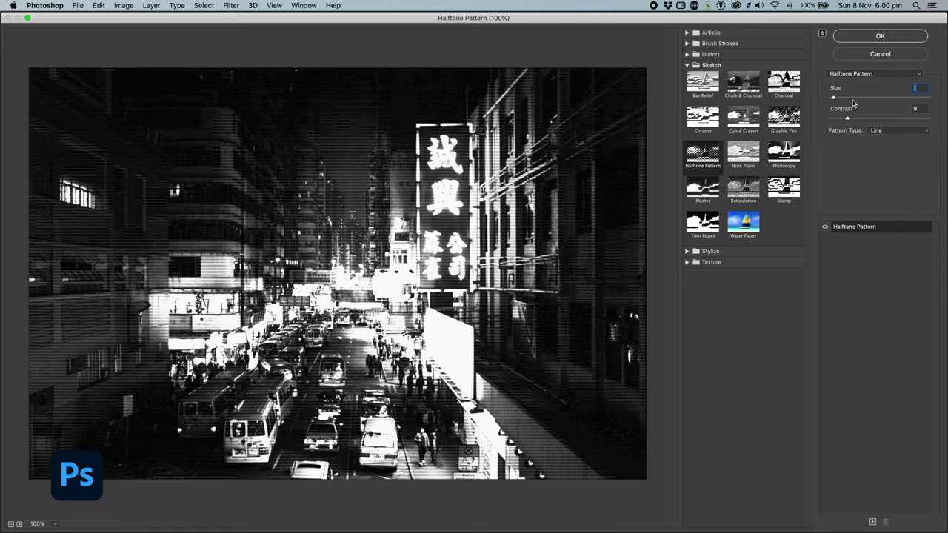
{"action": "left_click", "coordinate": [847, 97]}
{"action": "left_click_drag", "start_coordinate": [847, 118], "coordinate": [848, 121]}
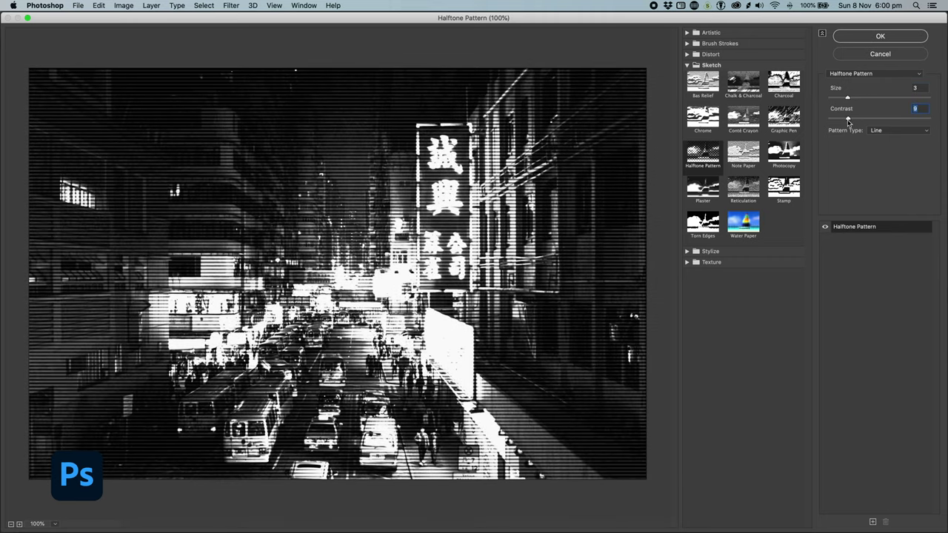
{"action": "left_click", "coordinate": [879, 37]}
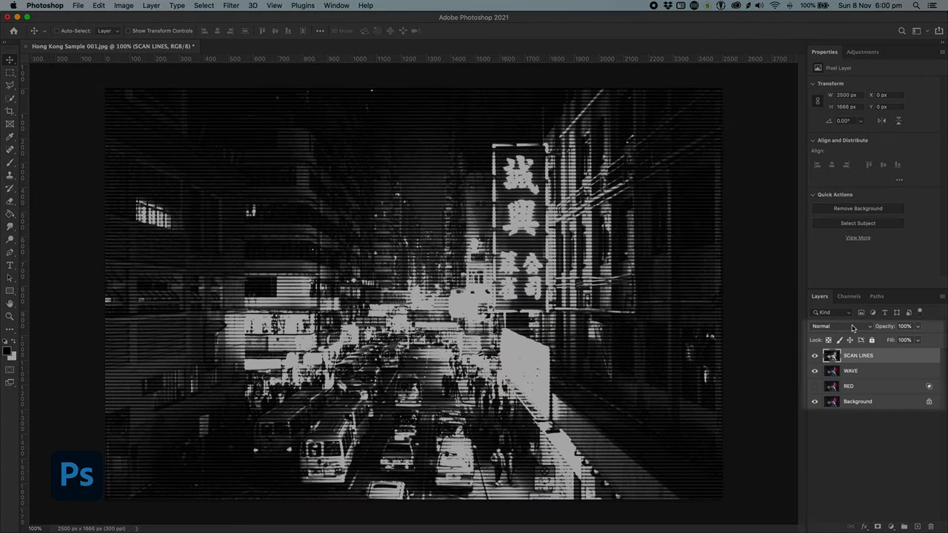
Step: Blend SCAN LINES in Darken mode at 48% opacity
{"action": "left_click", "coordinate": [852, 328]}
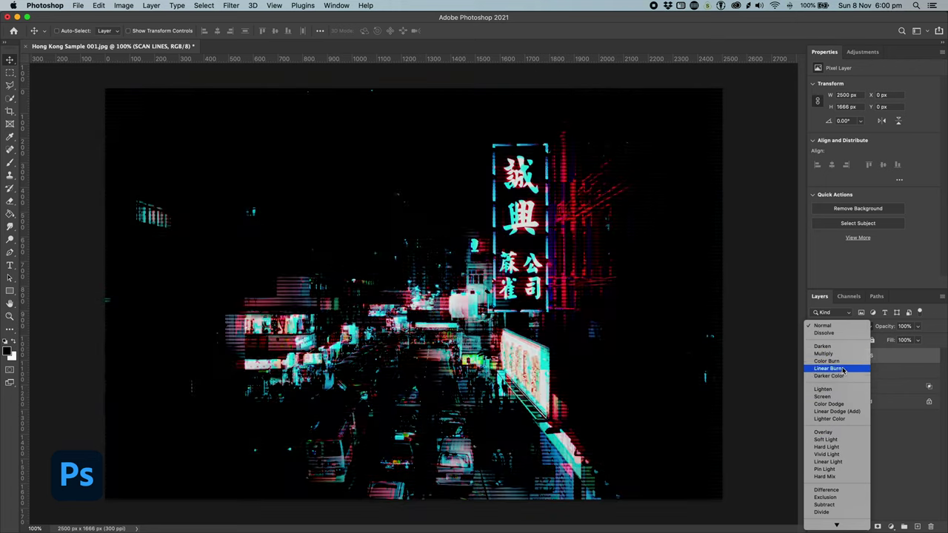
{"action": "left_click", "coordinate": [833, 346]}
{"action": "left_click", "coordinate": [814, 356]}
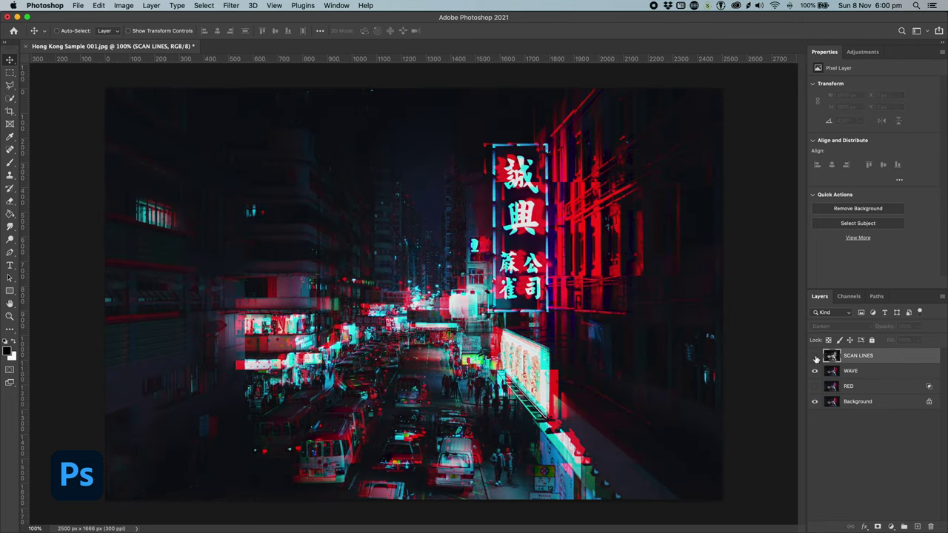
{"action": "left_click", "coordinate": [814, 357]}
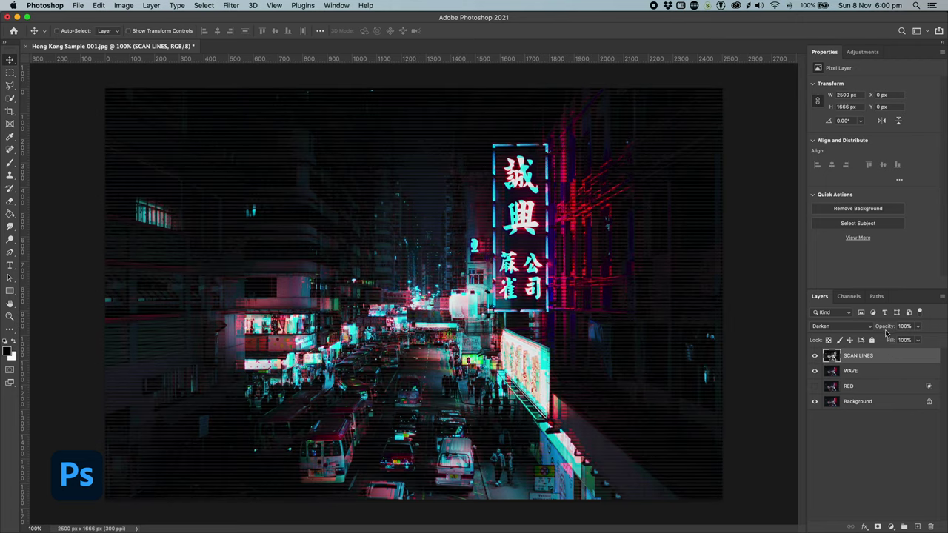
{"action": "left_click_drag", "start_coordinate": [886, 328], "coordinate": [884, 332]}
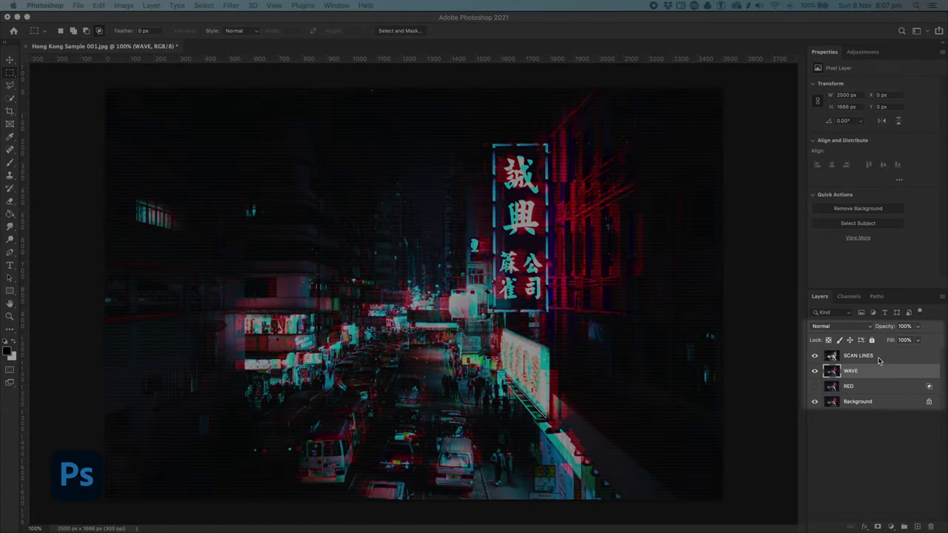
Step: Group the SCAN LINES and WAVE layers into Group 1
{"action": "left_click", "coordinate": [878, 356]}
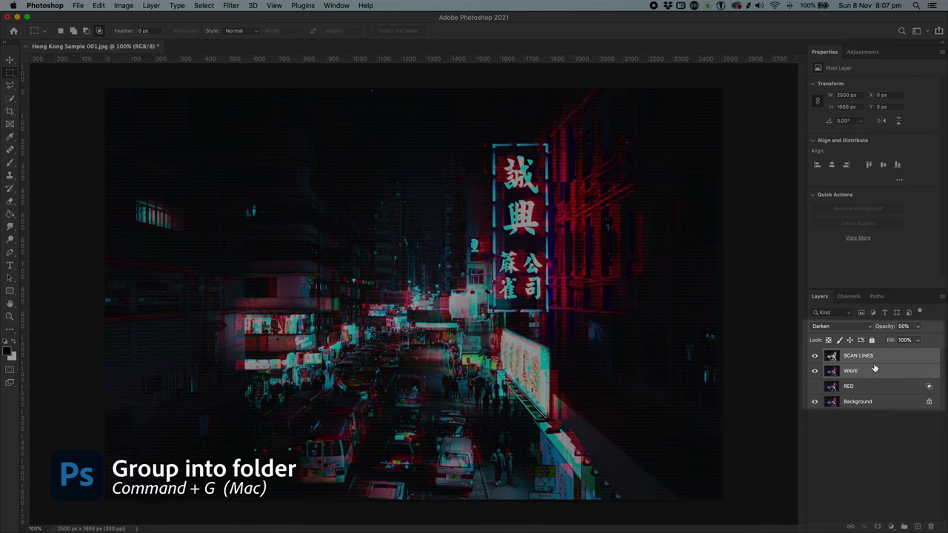
{"action": "left_click", "coordinate": [874, 368], "text": "shift"}
{"action": "key", "text": "super+g"}
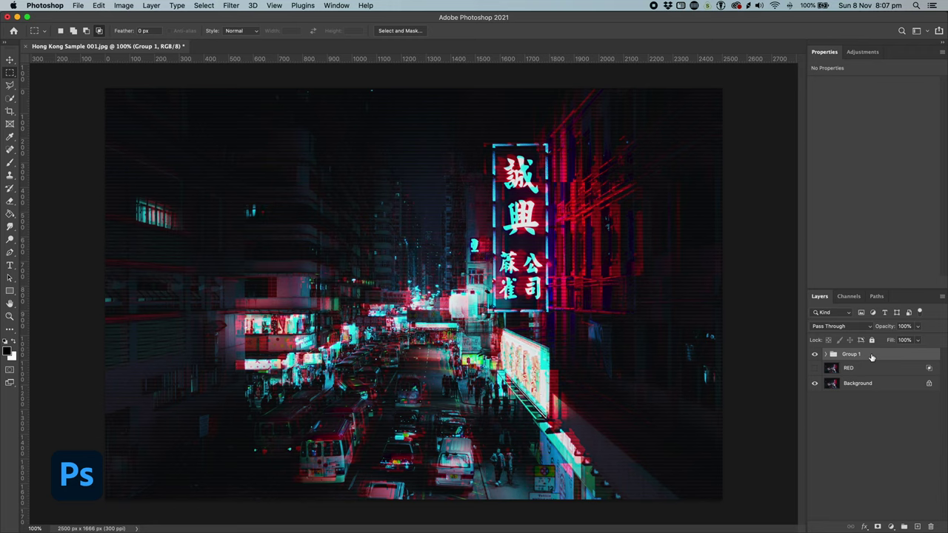
Step: Duplicate Group 1, merge the copy, and name it TRACKING ERRORS EASY
{"action": "left_click_drag", "start_coordinate": [871, 355], "coordinate": [916, 527]}
{"action": "right_click", "coordinate": [883, 355]}
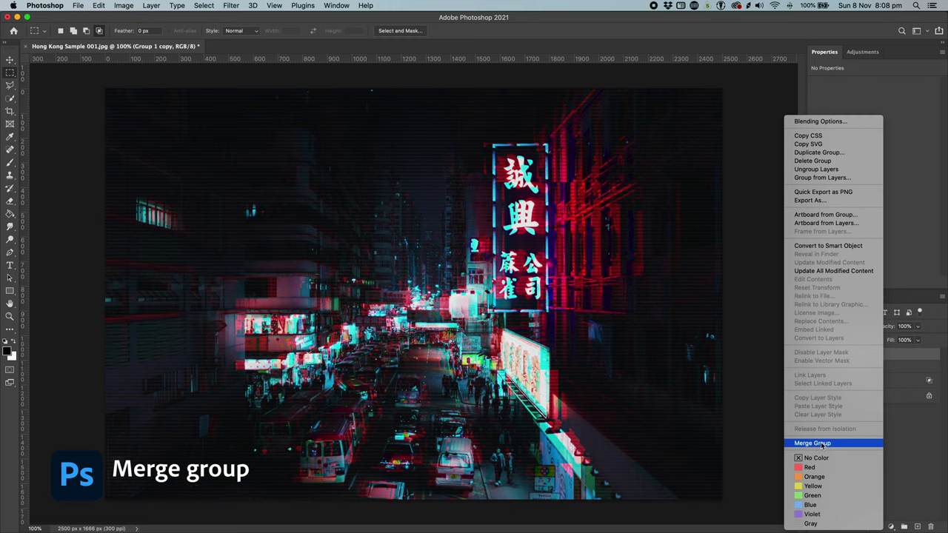
{"action": "left_click", "coordinate": [822, 444]}
{"action": "double_click", "coordinate": [857, 356]}
{"action": "type", "text": "TRACK"}
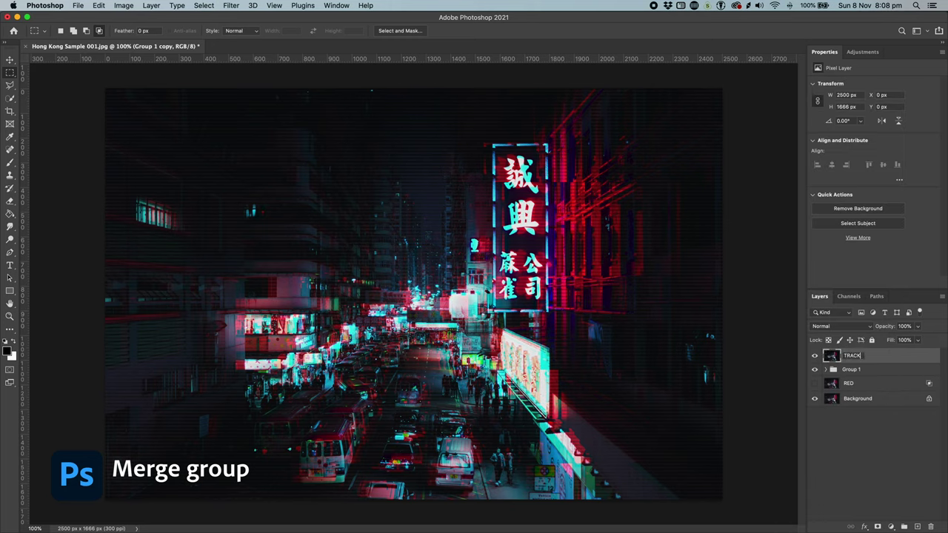
{"action": "type", "text": "ING ERRORS EASY"}
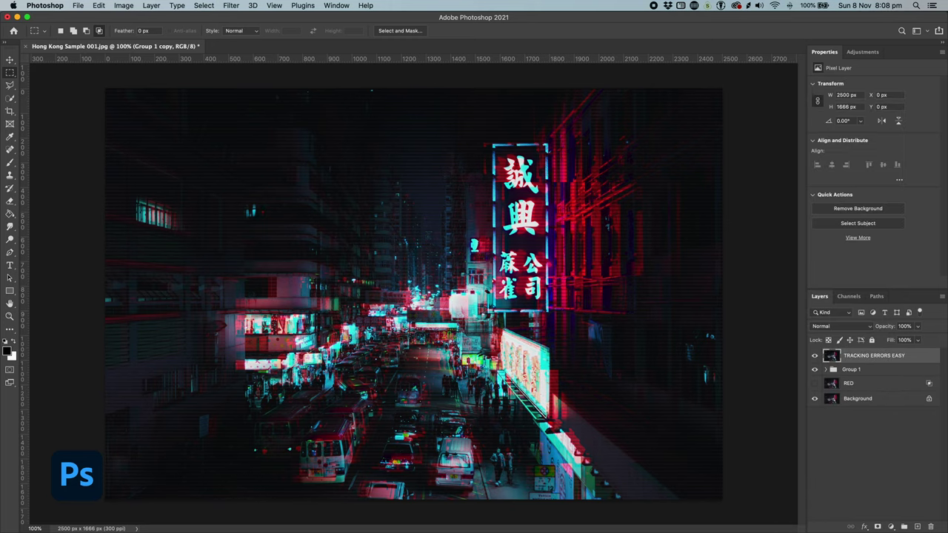
{"action": "key", "text": "Return"}
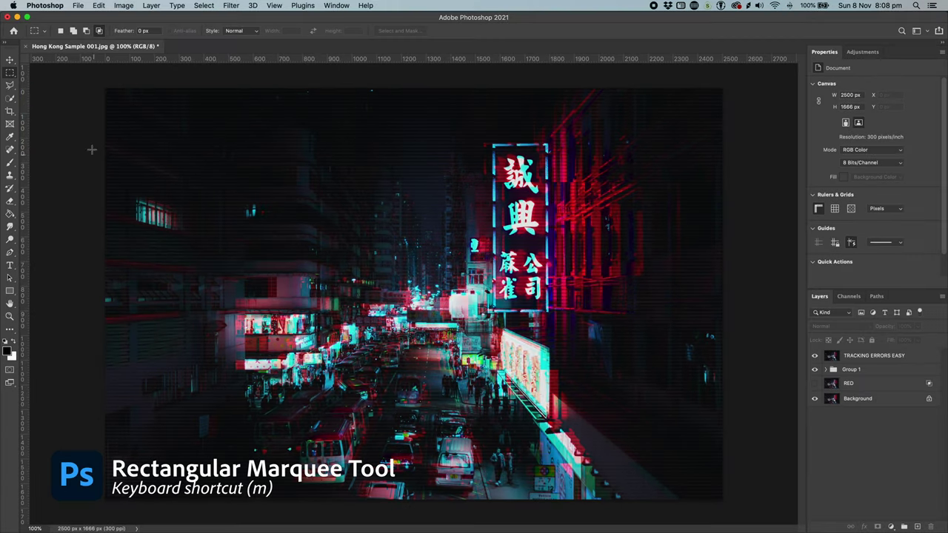
Step: Shift a full-width band across the upper image about 47 px left
{"action": "left_click_drag", "start_coordinate": [82, 165], "coordinate": [781, 253]}
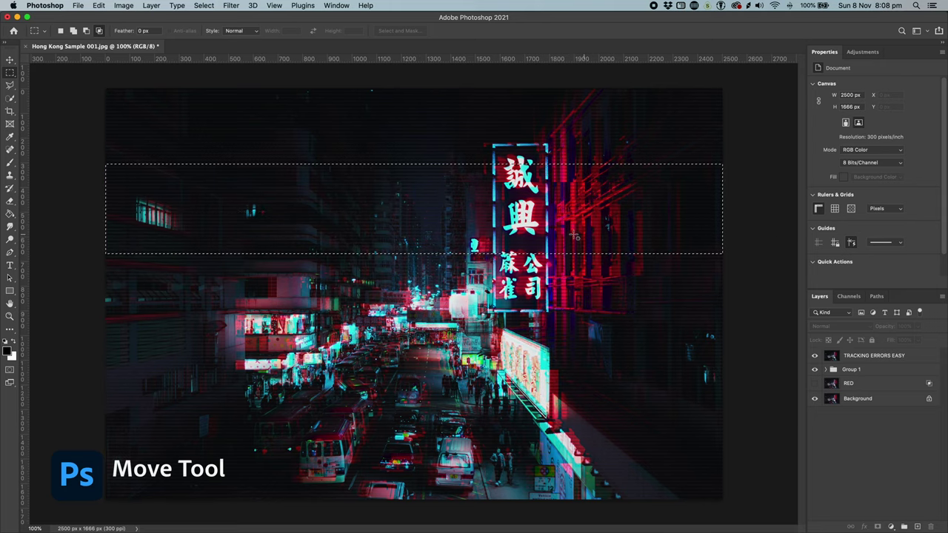
{"action": "left_click", "coordinate": [10, 60]}
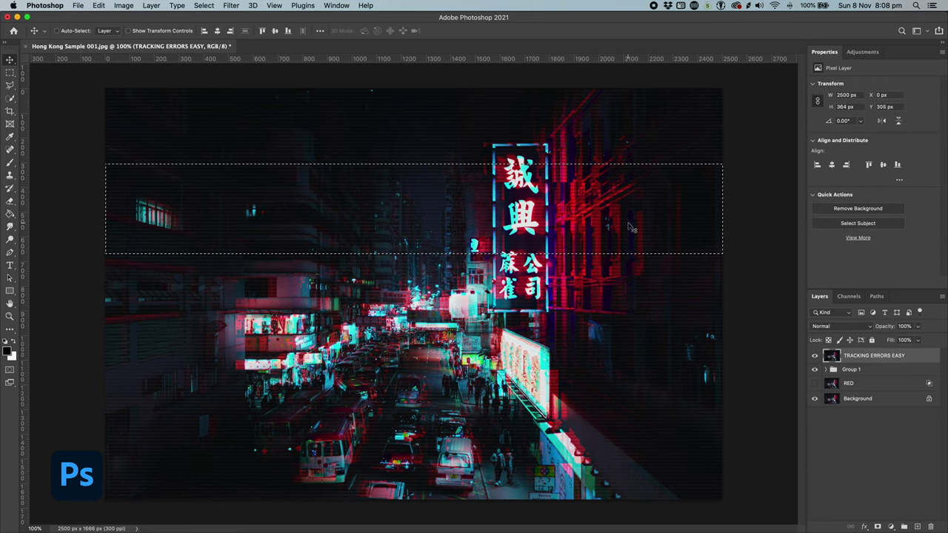
{"action": "left_click_drag", "start_coordinate": [631, 227], "coordinate": [616, 227]}
{"action": "key", "text": "m"}
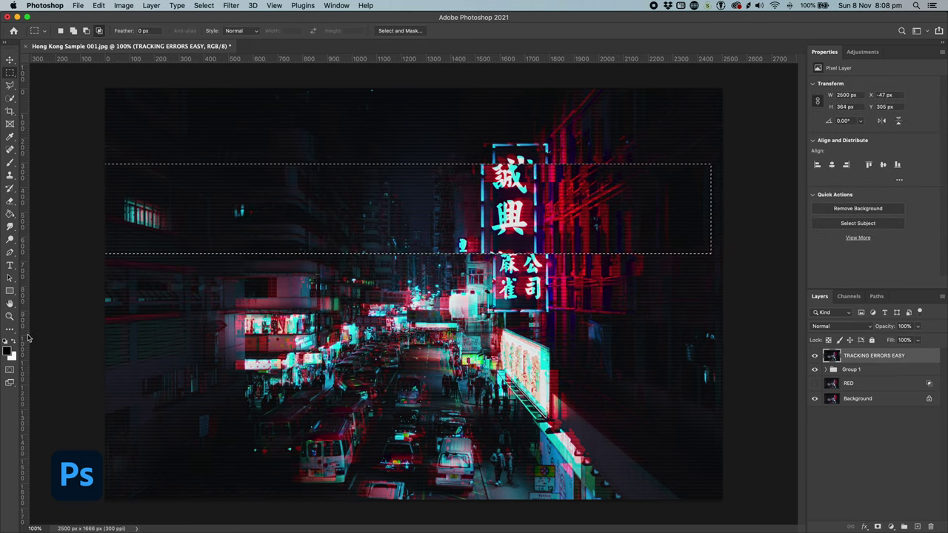
{"action": "left_click", "coordinate": [81, 315]}
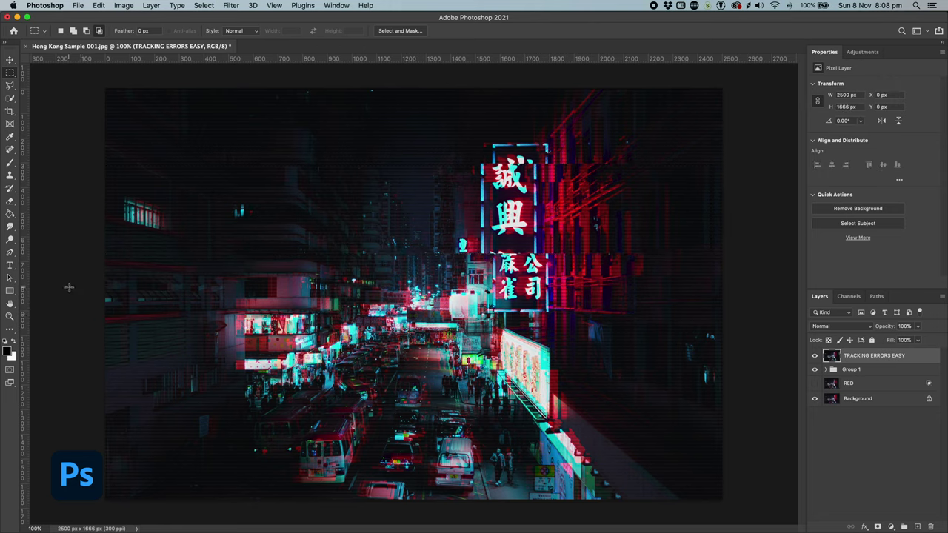
Step: Offset a middle strip and two small blocks near the lit shopfronts to the left
{"action": "left_click_drag", "start_coordinate": [105, 288], "coordinate": [696, 319]}
{"action": "key", "text": "v"}
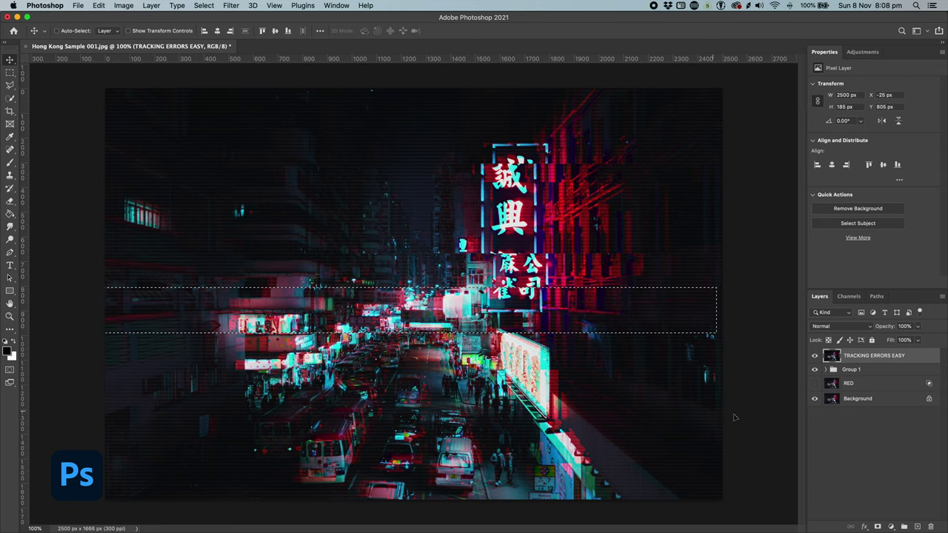
{"action": "key", "text": "m"}
{"action": "left_click_drag", "start_coordinate": [216, 345], "coordinate": [385, 390]}
{"action": "left_click_drag", "start_coordinate": [367, 368], "coordinate": [348, 367]}
{"action": "left_click_drag", "start_coordinate": [474, 367], "coordinate": [532, 392]}
{"action": "key", "text": "v"}
{"action": "key", "text": "m"}
{"action": "left_click", "coordinate": [748, 317]}
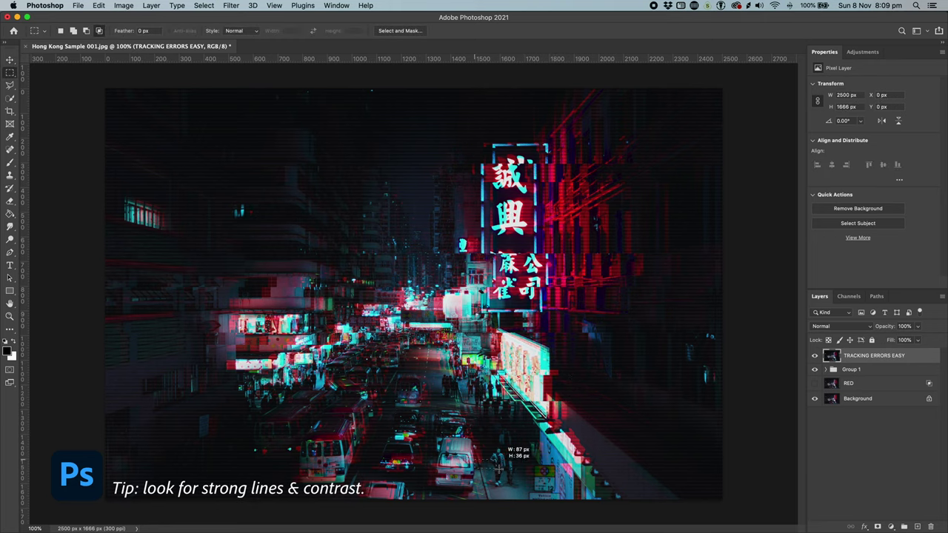
Step: Shift a thin bottom strip 35 px left and a lower street strip sideways, then hide the layer
{"action": "left_click_drag", "start_coordinate": [729, 466], "coordinate": [55, 458]}
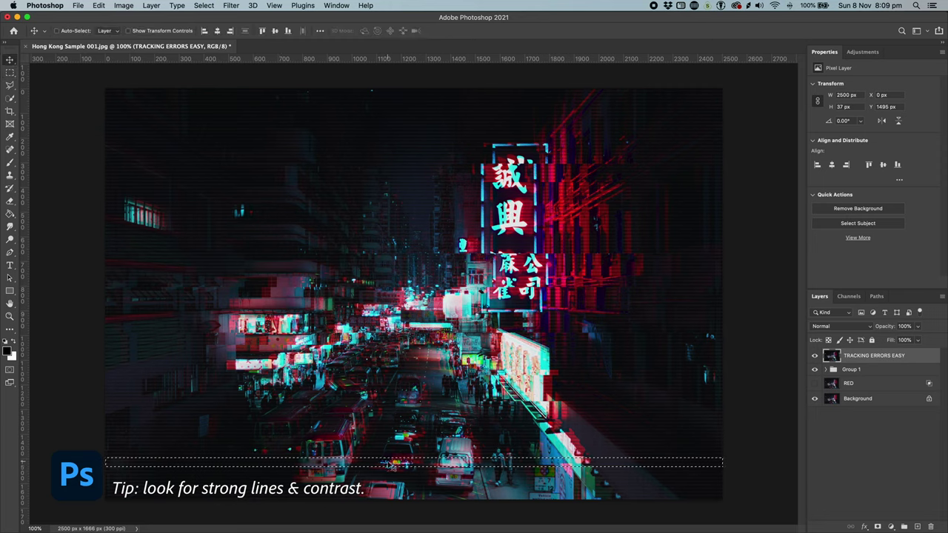
{"action": "left_click_drag", "start_coordinate": [263, 467], "coordinate": [254, 467]}
{"action": "key", "text": "super+d"}
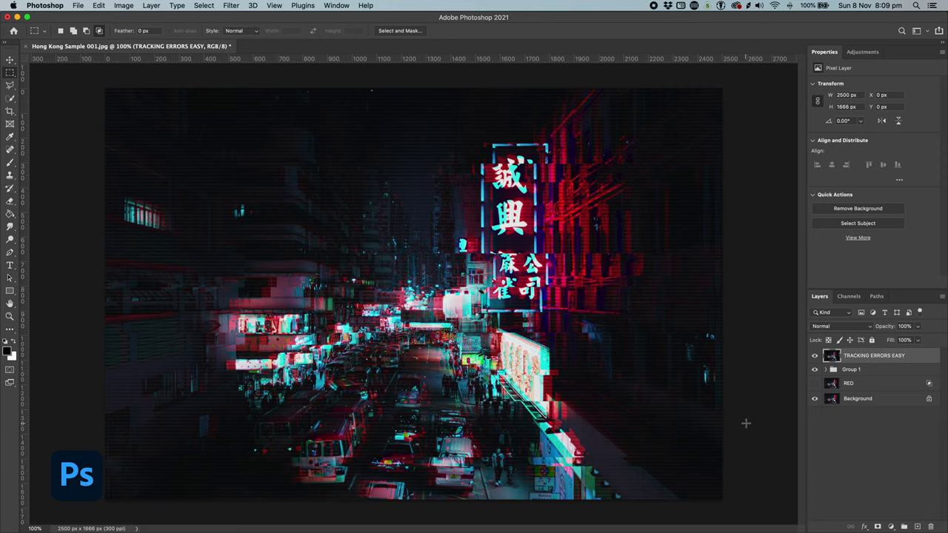
{"action": "left_click_drag", "start_coordinate": [106, 385], "coordinate": [744, 413]}
{"action": "key", "text": "v"}
{"action": "left_click_drag", "start_coordinate": [542, 405], "coordinate": [552, 405]}
{"action": "key", "text": "m"}
{"action": "key", "text": "super+d"}
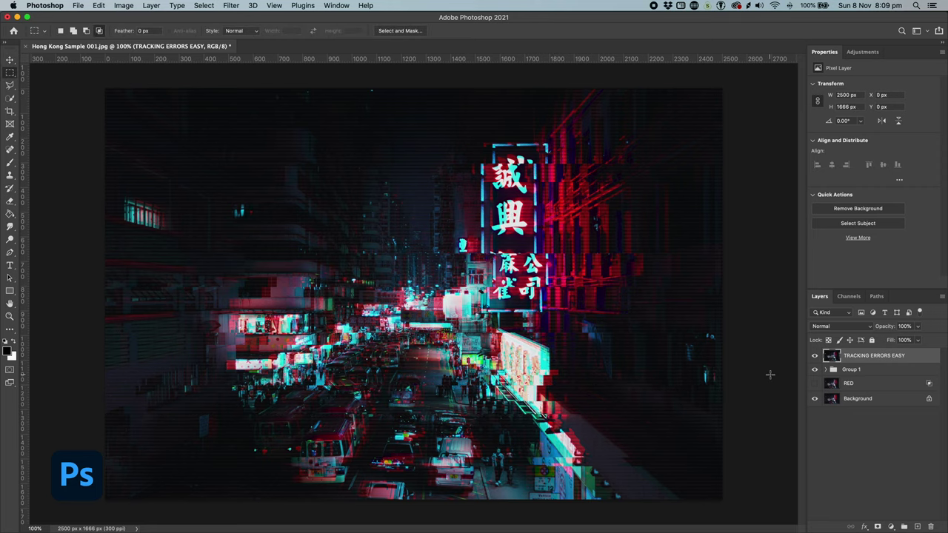
{"action": "left_click", "coordinate": [816, 356]}
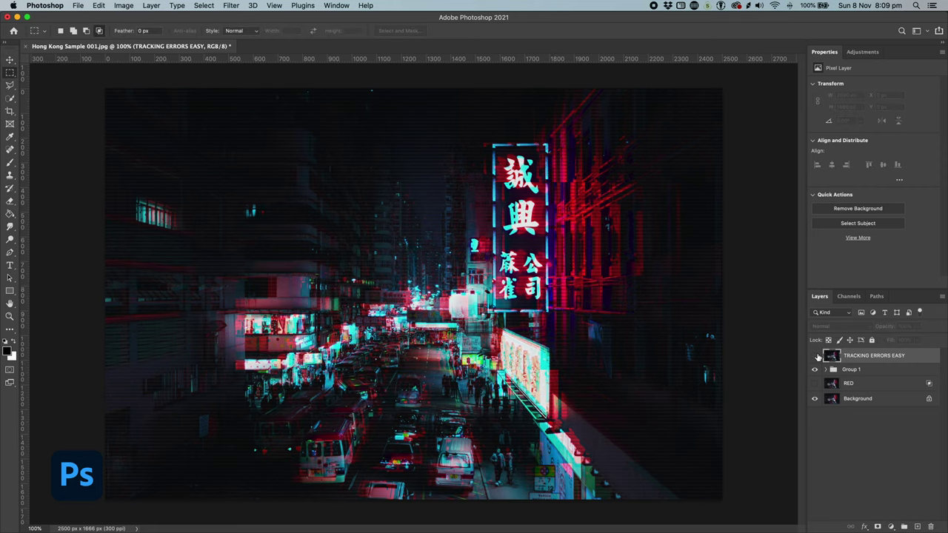
{"action": "left_click", "coordinate": [815, 357]}
{"action": "left_click", "coordinate": [815, 356]}
{"action": "left_click", "coordinate": [816, 356]}
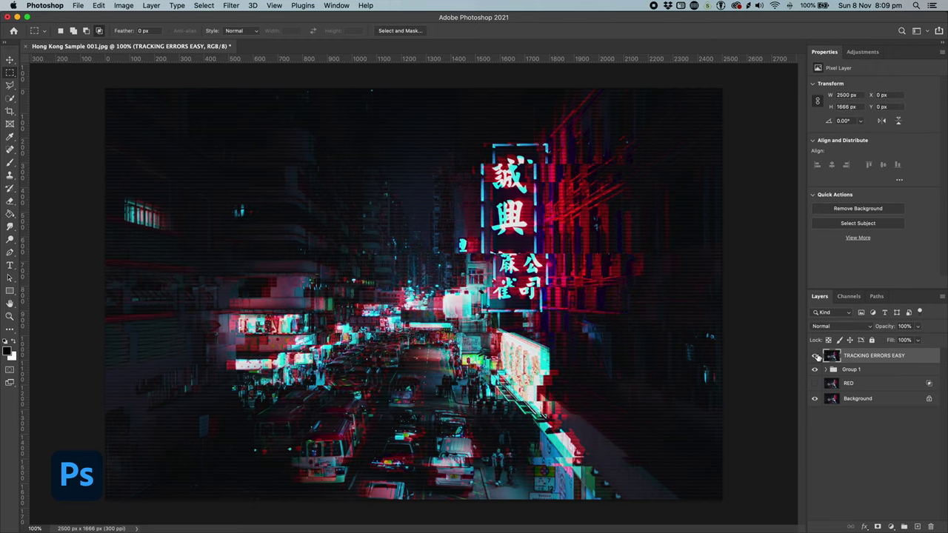